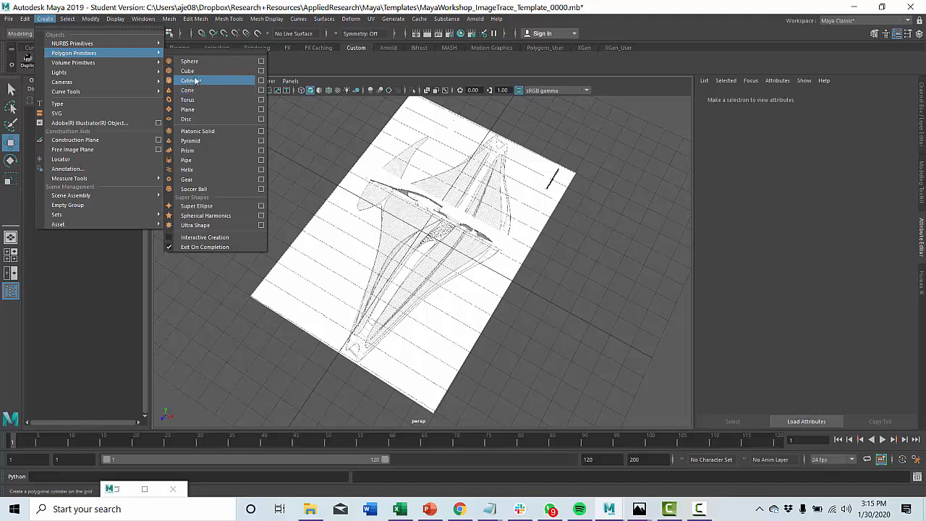
- Create a polygon cube and move it over the middle of the large left roof shape on the plan tracing
{"action": "left_click", "coordinate": [192, 71]}
{"action": "scroll", "coordinate": [418, 259], "scroll_direction": "up", "scroll_amount": 3}
{"action": "left_click_drag", "start_coordinate": [419, 259], "coordinate": [433, 239], "text": "alt"}
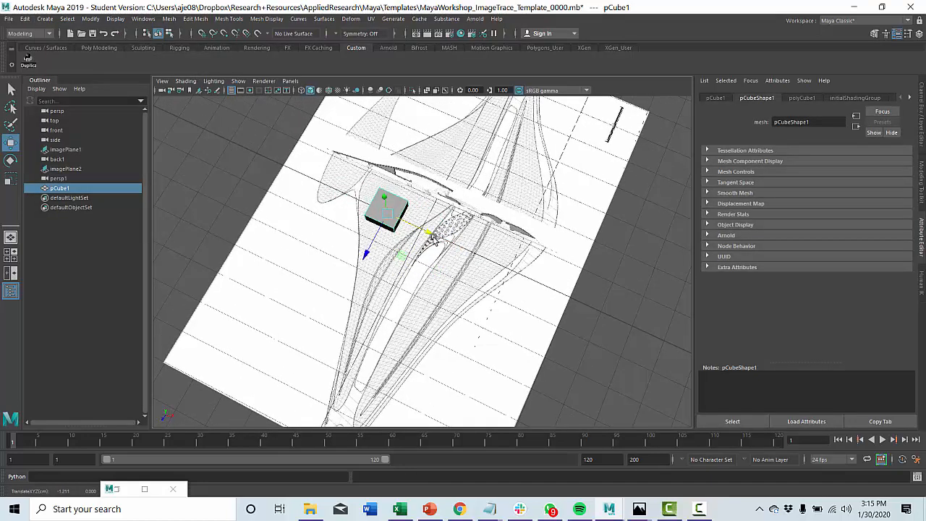
{"action": "left_click_drag", "start_coordinate": [370, 257], "coordinate": [416, 261]}
{"action": "key", "text": "space"}
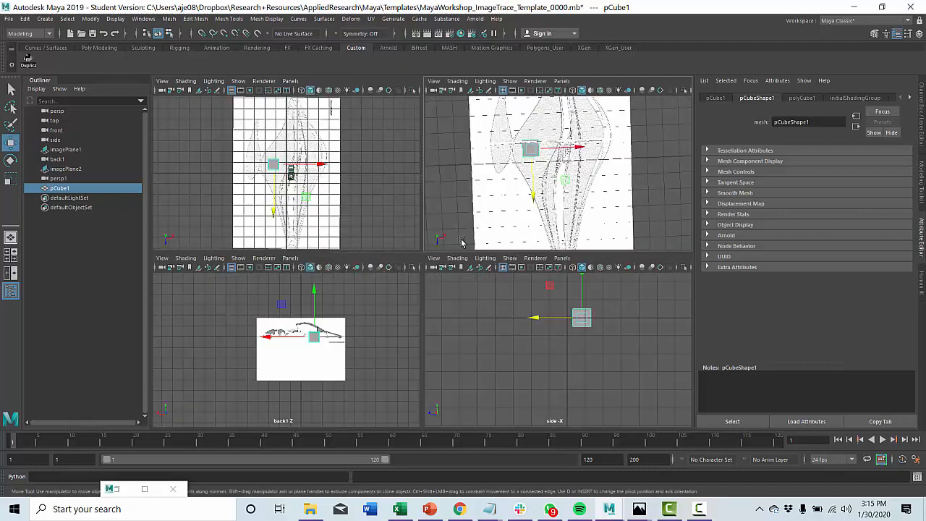
{"action": "key", "text": "space"}
{"action": "scroll", "coordinate": [383, 254], "scroll_direction": "up", "scroll_amount": 4}
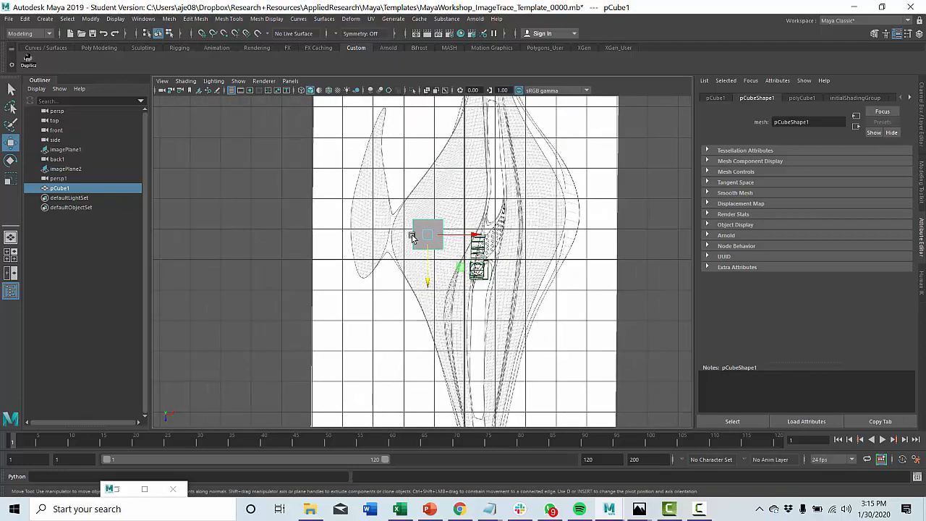
- Move the cube's outer-side vertices outward until they meet the traced roof's left outline
{"action": "right_click_drag", "start_coordinate": [414, 235], "coordinate": [389, 233]}
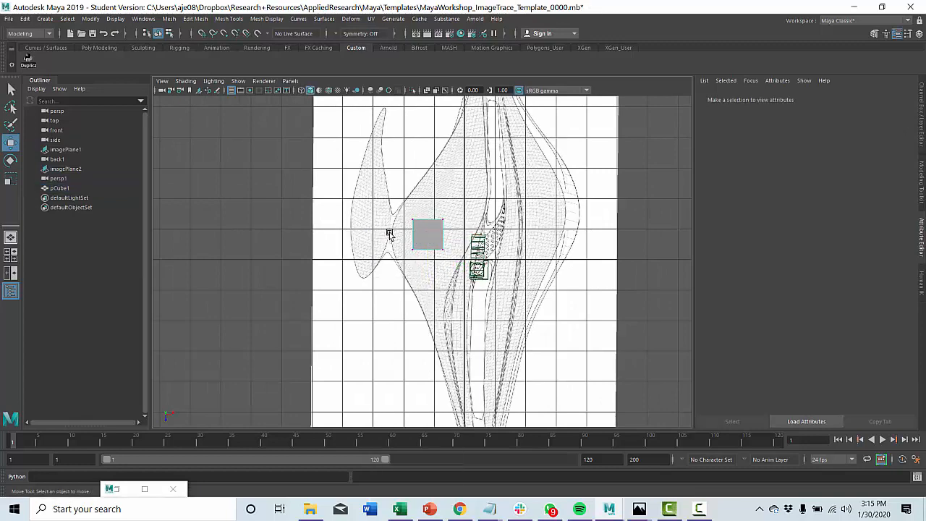
{"action": "scroll", "coordinate": [395, 235], "scroll_direction": "up", "scroll_amount": 3}
{"action": "middle_click_drag", "start_coordinate": [398, 235], "coordinate": [442, 263], "text": "alt"}
{"action": "left_click_drag", "start_coordinate": [432, 308], "coordinate": [430, 310]}
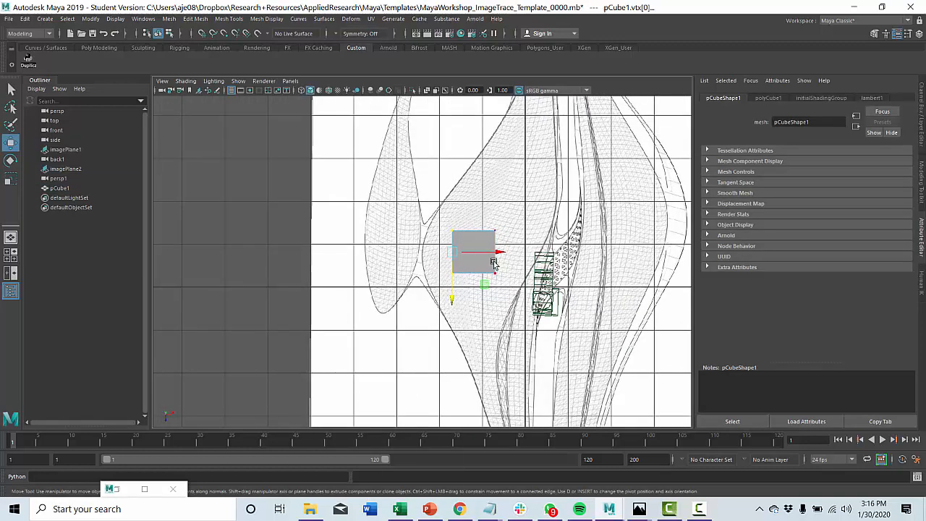
{"action": "left_click_drag", "start_coordinate": [497, 257], "coordinate": [472, 257]}
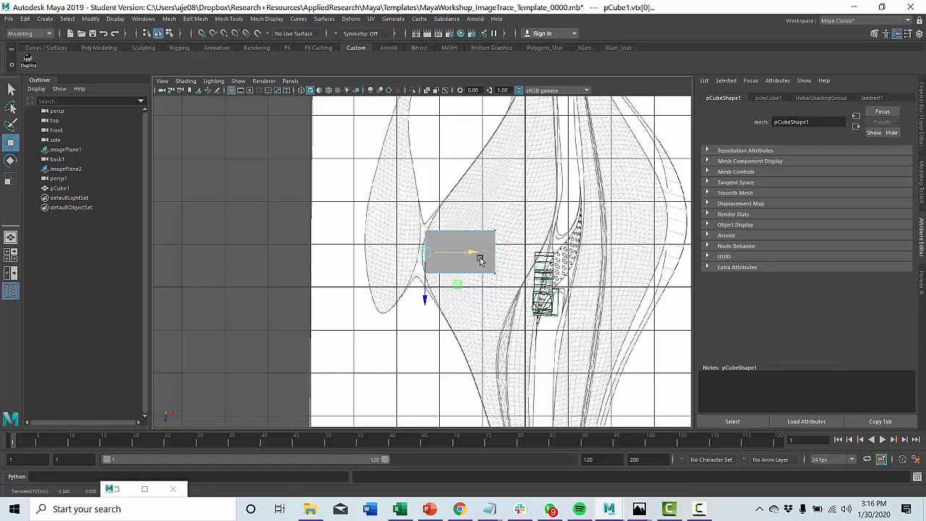
- Move the cube's opposite end vertices to the roof's inner edge and rotate them to match its slant
{"action": "left_click_drag", "start_coordinate": [513, 222], "coordinate": [485, 291]}
{"action": "middle_click_drag", "start_coordinate": [529, 268], "coordinate": [444, 276], "text": "alt"}
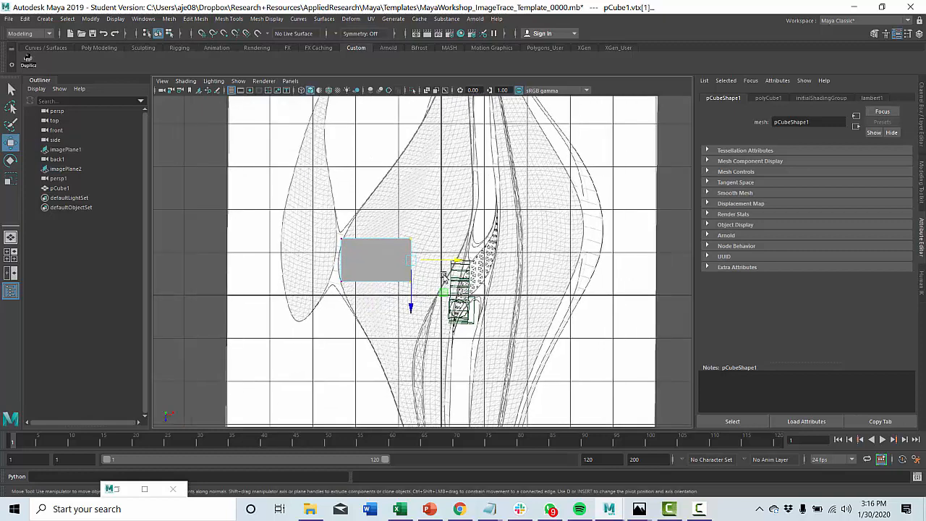
{"action": "left_click_drag", "start_coordinate": [456, 260], "coordinate": [511, 266]}
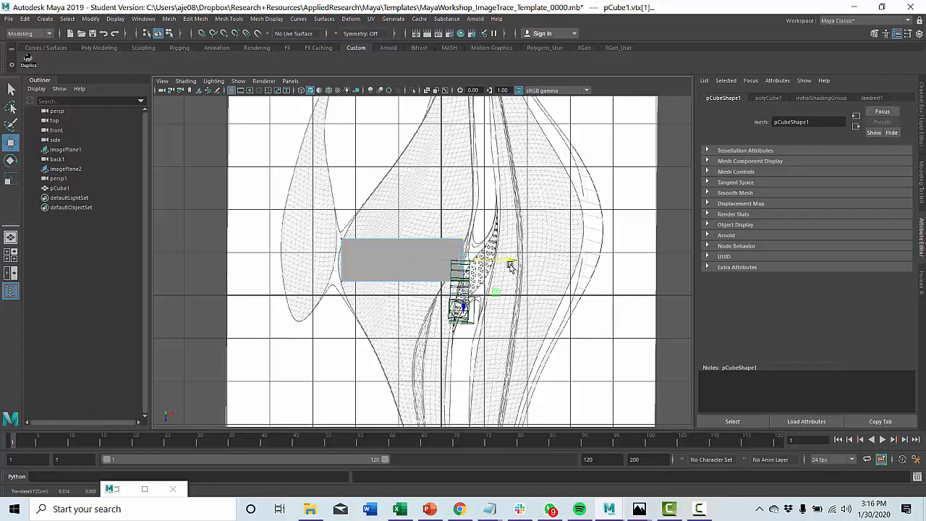
{"action": "key", "text": "e"}
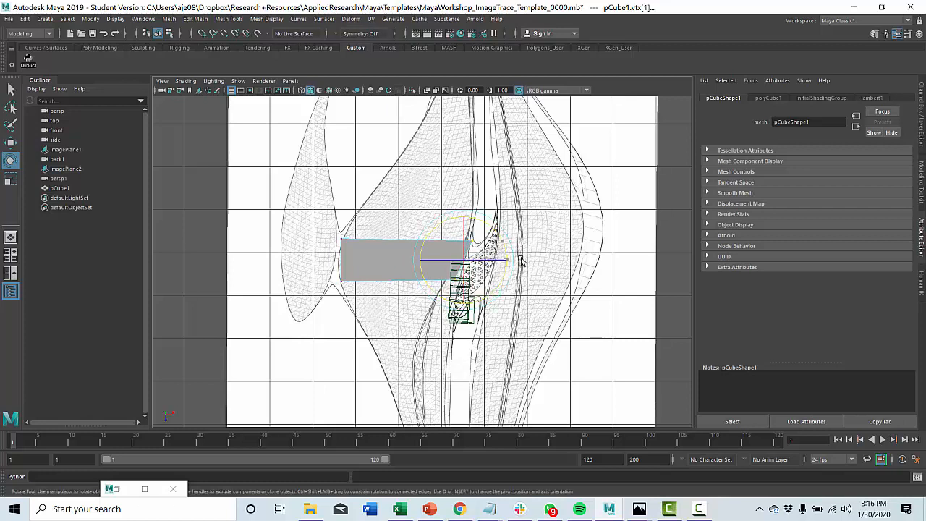
{"action": "left_click", "coordinate": [336, 250]}
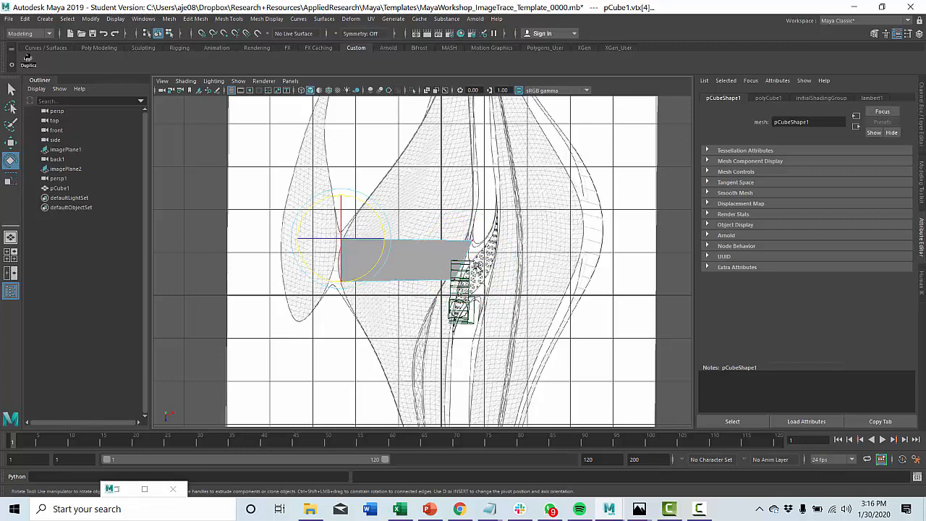
- Extrude the block's long side face about 3.69 toward the upper end of the plan tracing
{"action": "key", "text": "space"}
{"action": "key", "text": "space"}
{"action": "left_click_drag", "start_coordinate": [488, 249], "coordinate": [339, 213], "text": "alt"}
{"action": "right_click_drag", "start_coordinate": [396, 270], "coordinate": [396, 276]}
{"action": "left_click", "coordinate": [401, 281]}
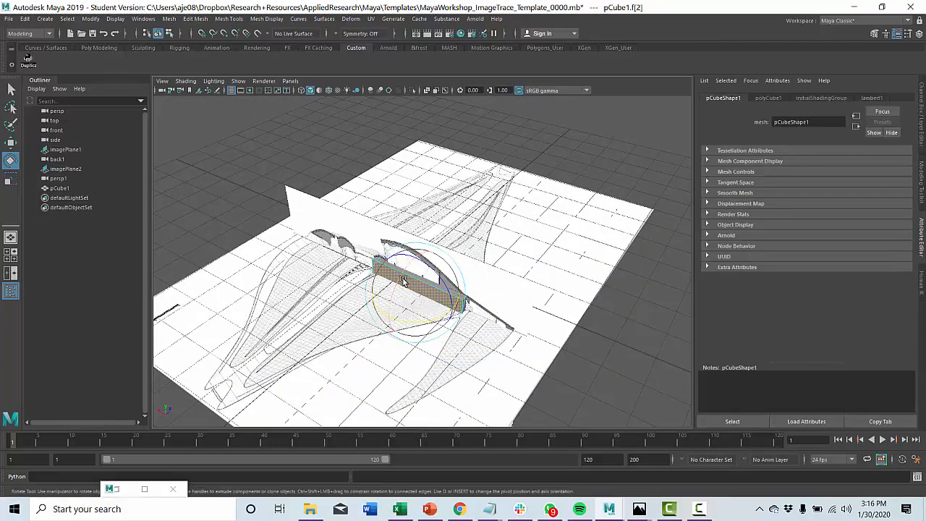
{"action": "key", "text": "ctrl+e"}
{"action": "key", "text": "space"}
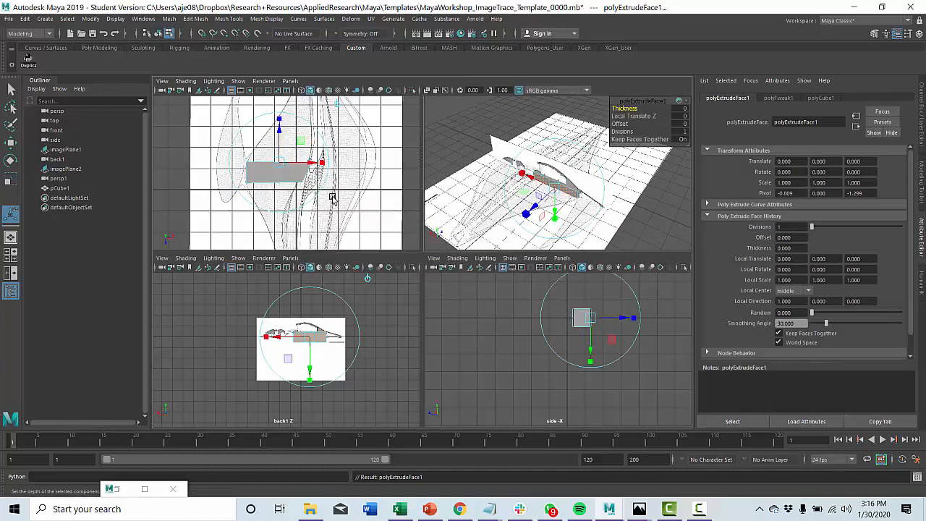
{"action": "key", "text": "space"}
{"action": "left_click_drag", "start_coordinate": [366, 280], "coordinate": [573, 297]}
{"action": "left_click_drag", "start_coordinate": [382, 280], "coordinate": [399, 124]}
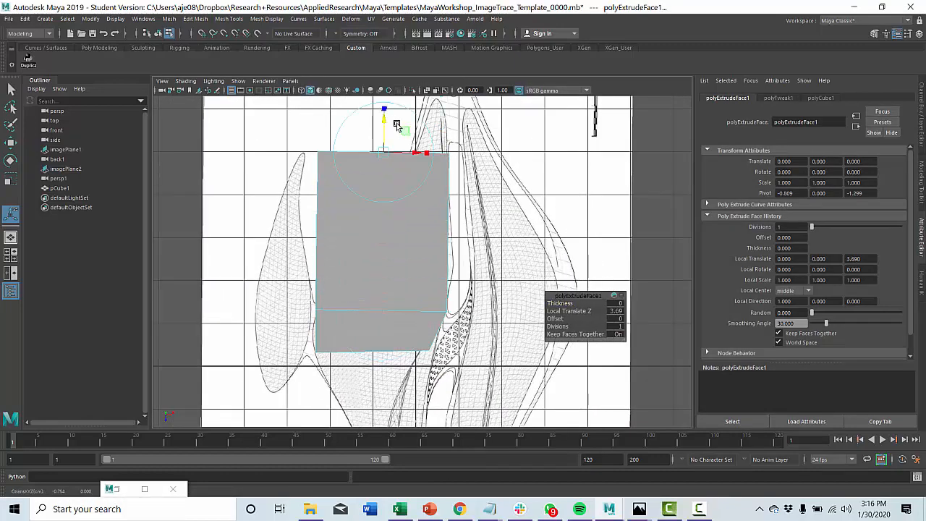
- Lengthen the extrusion to about 4.97 and shift its end face about 1.37 along X toward the upper roof tip
{"action": "middle_click_drag", "start_coordinate": [399, 124], "coordinate": [426, 222], "text": "alt"}
{"action": "left_click_drag", "start_coordinate": [427, 223], "coordinate": [417, 169]}
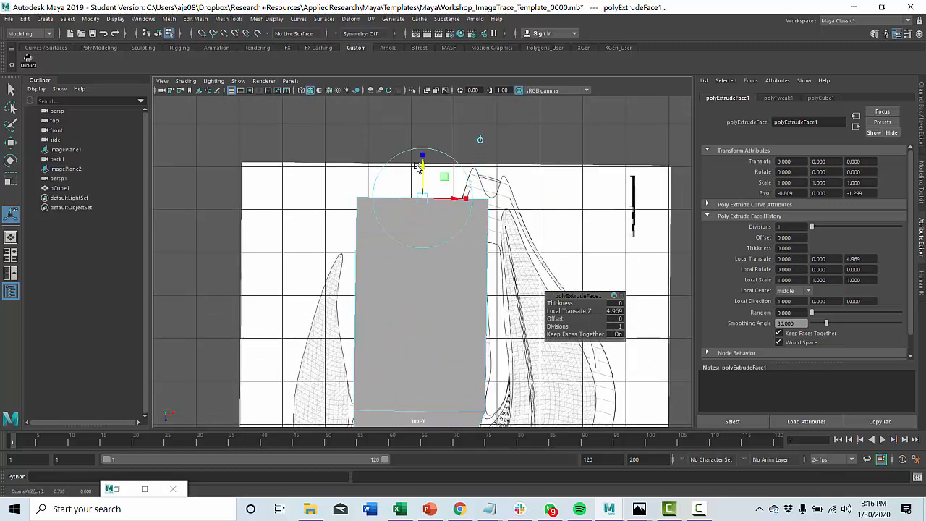
{"action": "left_click_drag", "start_coordinate": [455, 198], "coordinate": [512, 205]}
- Try scaling the extruded end face down uniformly and shifting it onto the upper roof tip
{"action": "key", "text": "r"}
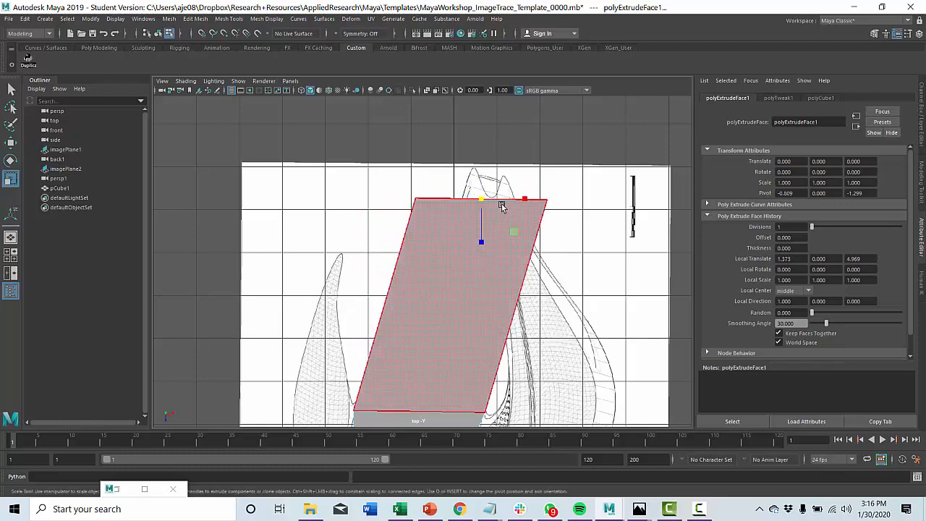
{"action": "left_click_drag", "start_coordinate": [483, 202], "coordinate": [418, 201]}
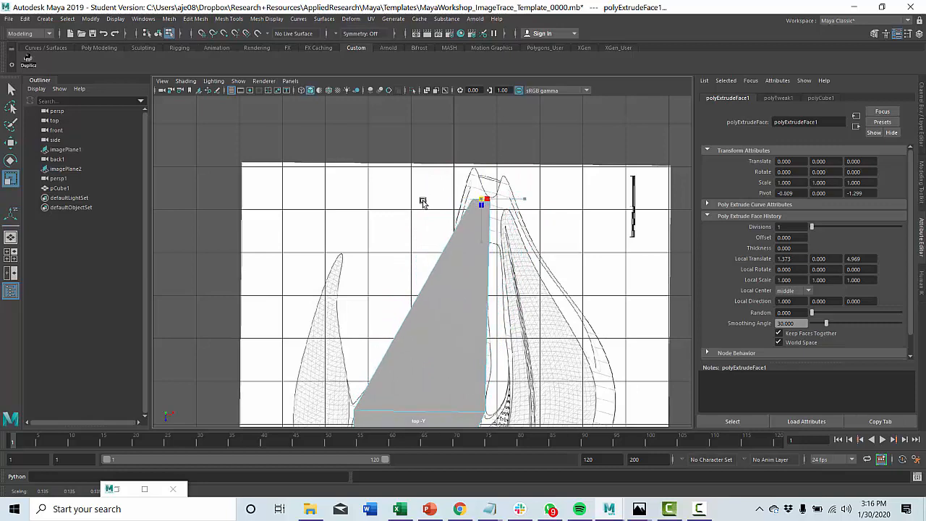
{"action": "key", "text": "w"}
{"action": "key", "text": "ctrl+z"}
{"action": "left_click_drag", "start_coordinate": [531, 200], "coordinate": [525, 200]}
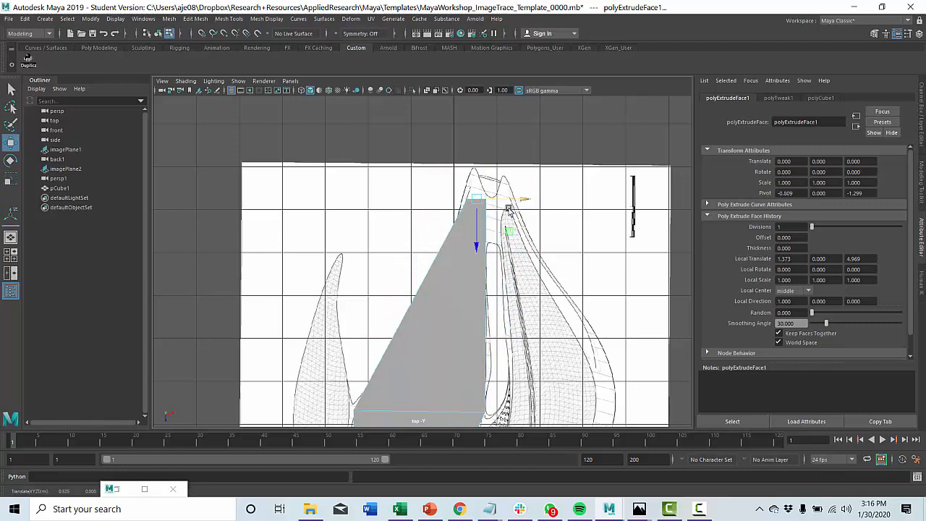
{"action": "scroll", "coordinate": [436, 248], "scroll_direction": "down", "scroll_amount": 6}
{"action": "middle_click_drag", "start_coordinate": [437, 248], "coordinate": [442, 159], "text": "alt"}
{"action": "scroll", "coordinate": [436, 230], "scroll_direction": "up", "scroll_amount": 2}
{"action": "scroll", "coordinate": [436, 232], "scroll_direction": "up", "scroll_amount": 1}
- Undo the end face's uniform scaling and shift, restoring its full height and width
{"action": "key", "text": "space"}
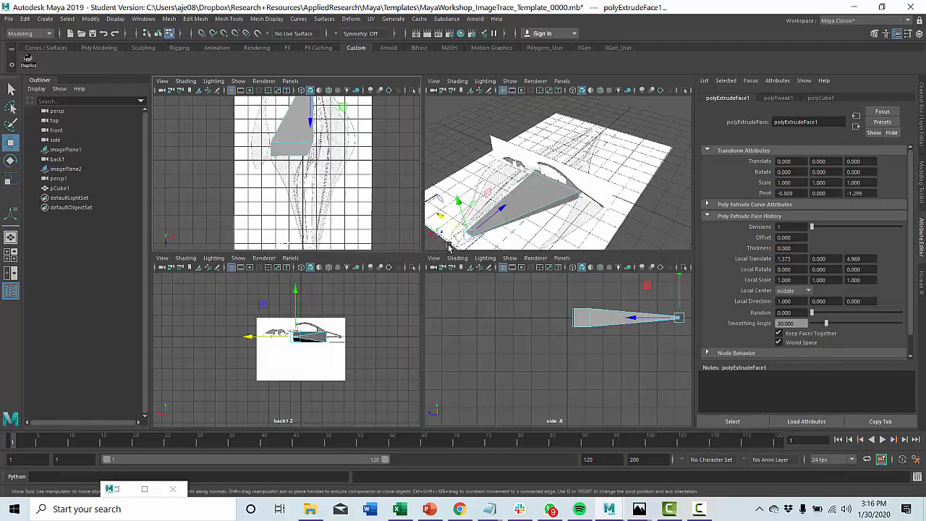
{"action": "key", "text": "space"}
{"action": "left_click_drag", "start_coordinate": [499, 240], "coordinate": [399, 260], "text": "alt"}
{"action": "key", "text": "ctrl+z"}
{"action": "key", "text": "r"}
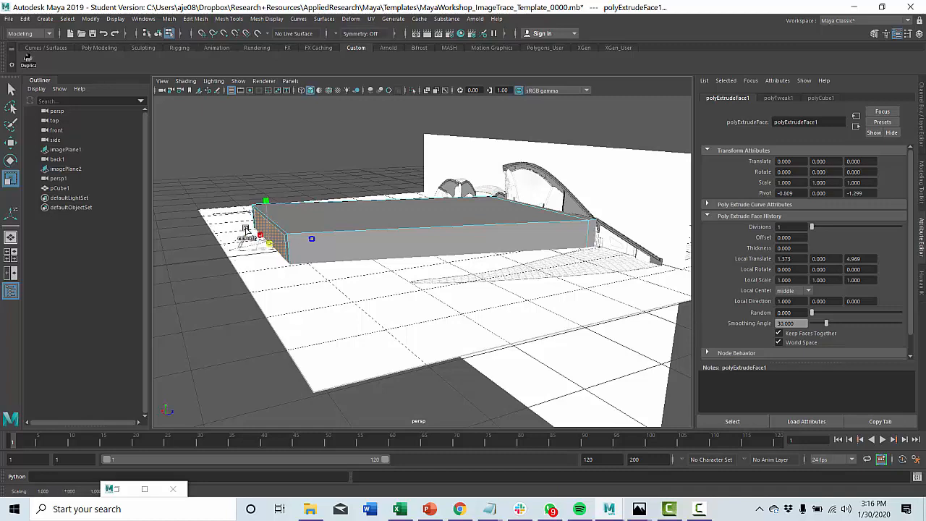
{"action": "key", "text": "ctrl+e"}
{"action": "key", "text": "ctrl+z"}
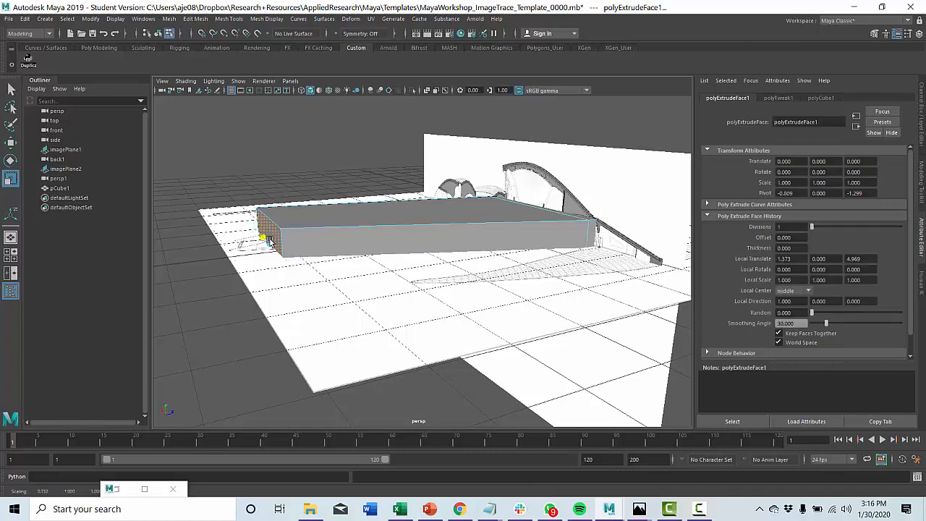
- Scale the upper end face along X only and shift it slightly to fit the traced roof tip
{"action": "key", "text": "space"}
{"action": "key", "text": "space"}
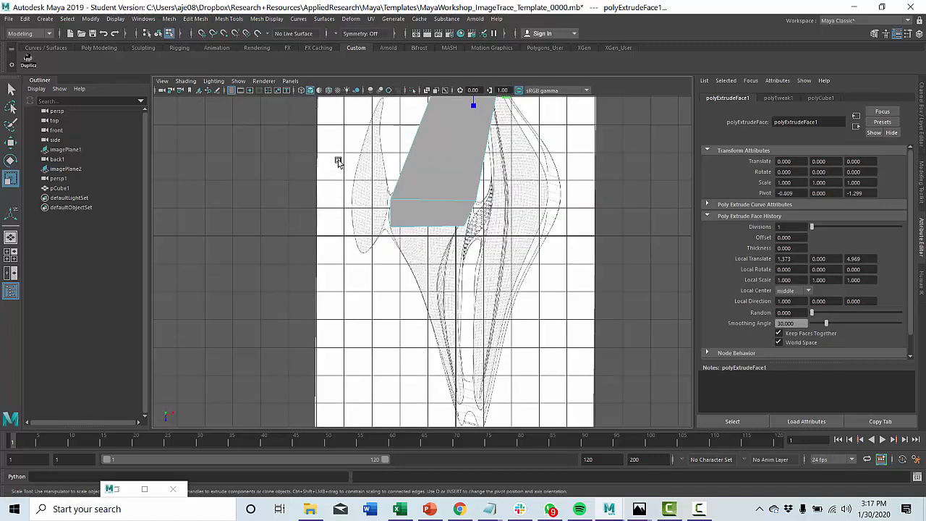
{"action": "middle_click_drag", "start_coordinate": [350, 151], "coordinate": [309, 339], "text": "alt"}
{"action": "scroll", "coordinate": [410, 276], "scroll_direction": "up", "scroll_amount": 3}
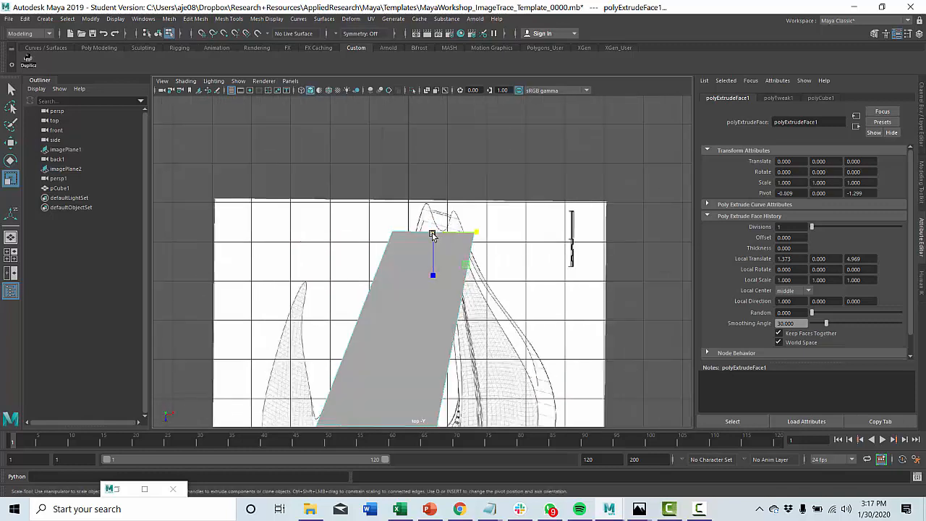
{"action": "left_click_drag", "start_coordinate": [475, 232], "coordinate": [441, 236]}
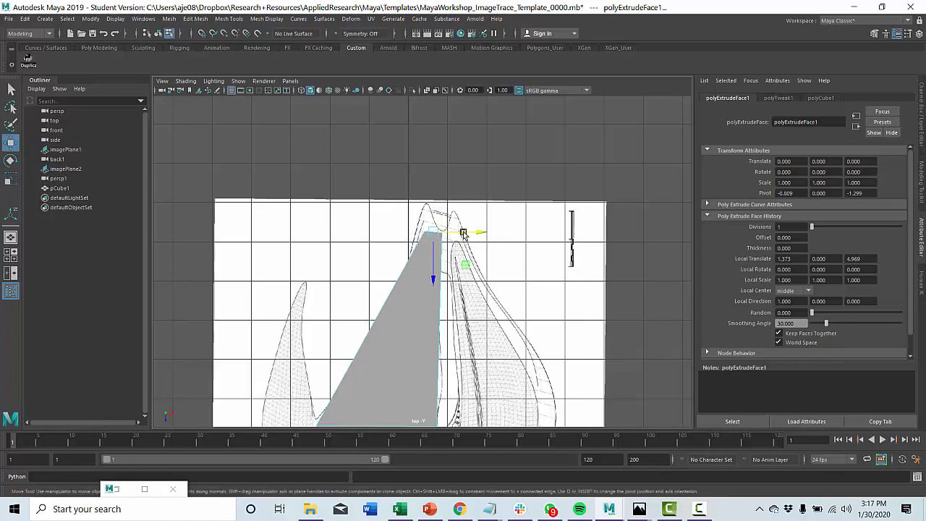
{"action": "key", "text": "w"}
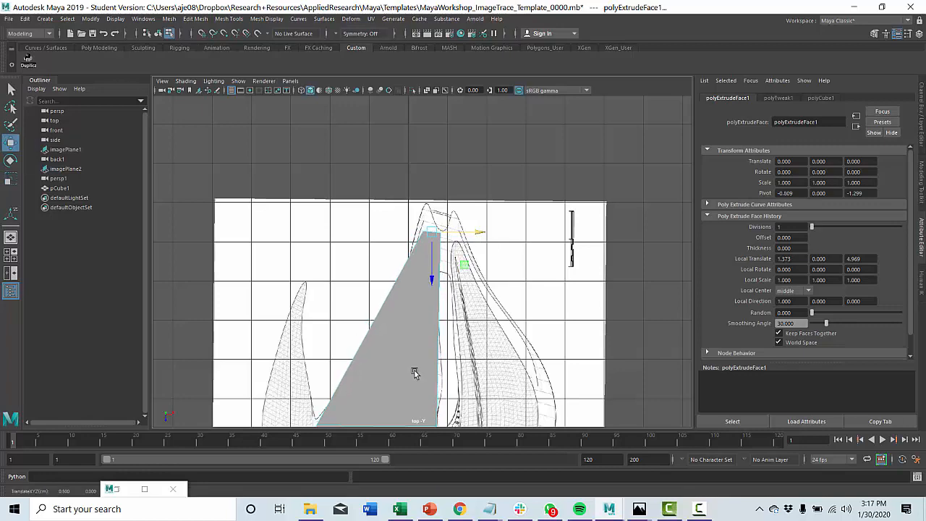
- Extrude the block's opposite long side face about 2.5 toward the lower end of the tracing
{"action": "middle_click_drag", "start_coordinate": [414, 373], "coordinate": [449, 176], "text": "alt"}
{"action": "key", "text": "space"}
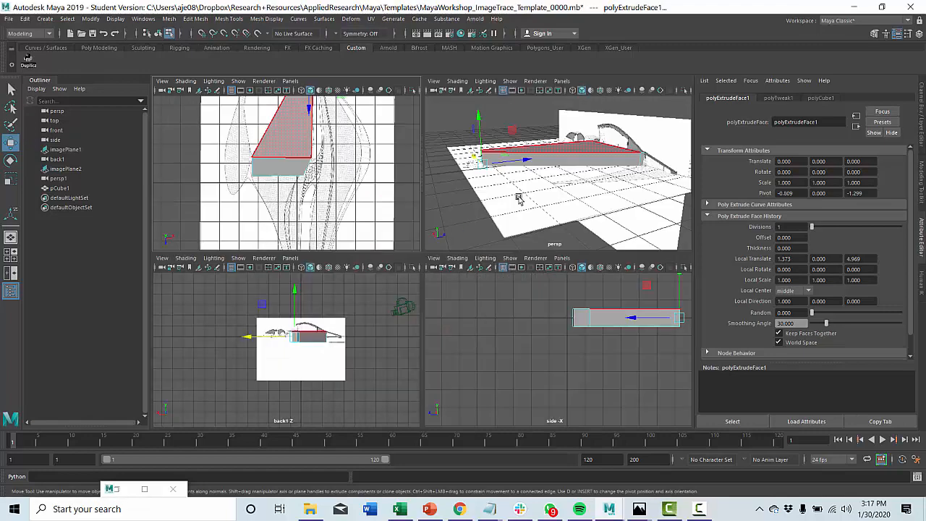
{"action": "key", "text": "space"}
{"action": "left_click_drag", "start_coordinate": [562, 209], "coordinate": [440, 257], "text": "alt"}
{"action": "left_click", "coordinate": [363, 246]}
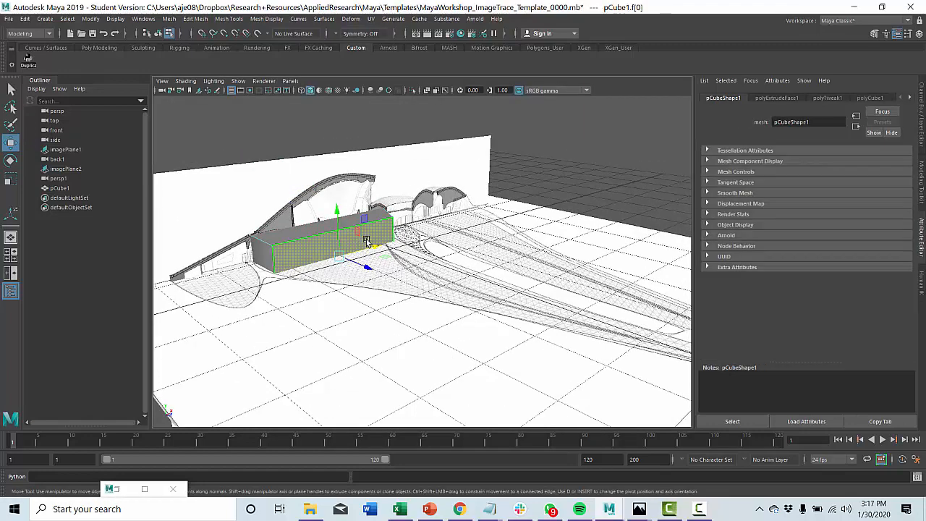
{"action": "key", "text": "ctrl+e"}
{"action": "left_click_drag", "start_coordinate": [357, 262], "coordinate": [455, 328]}
- Lengthen the lower extrusion to about 6.395, shift its end 1.108 along X and narrow it to 0.192 at the tip
{"action": "scroll", "coordinate": [427, 319], "scroll_direction": "down", "scroll_amount": 5}
{"action": "middle_click_drag", "start_coordinate": [442, 305], "coordinate": [401, 294], "text": "alt"}
{"action": "scroll", "coordinate": [400, 294], "scroll_direction": "up", "scroll_amount": 5}
{"action": "left_click_drag", "start_coordinate": [399, 293], "coordinate": [383, 322], "text": "alt"}
{"action": "middle_click_drag", "start_coordinate": [375, 382], "coordinate": [381, 303], "text": "alt"}
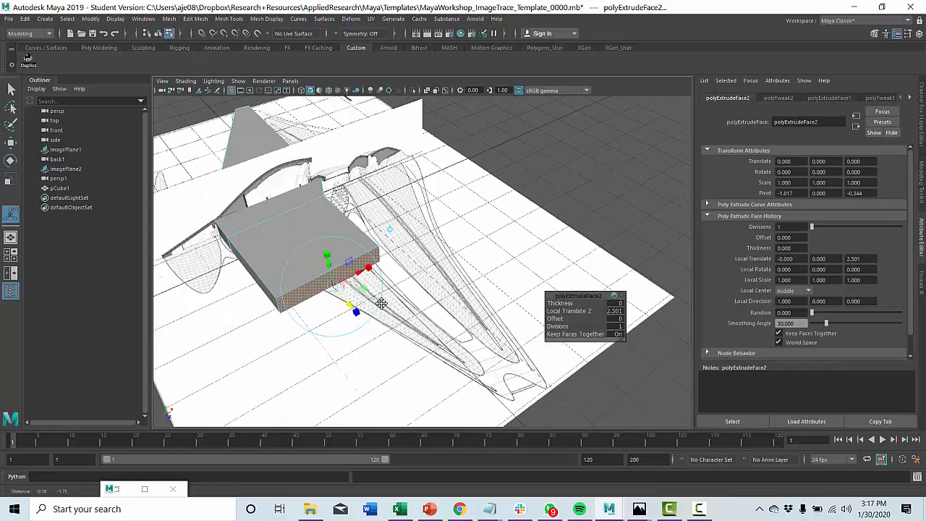
{"action": "left_click_drag", "start_coordinate": [359, 287], "coordinate": [491, 343]}
{"action": "key", "text": "space"}
{"action": "key", "text": "space"}
{"action": "scroll", "coordinate": [383, 270], "scroll_direction": "down", "scroll_amount": 5}
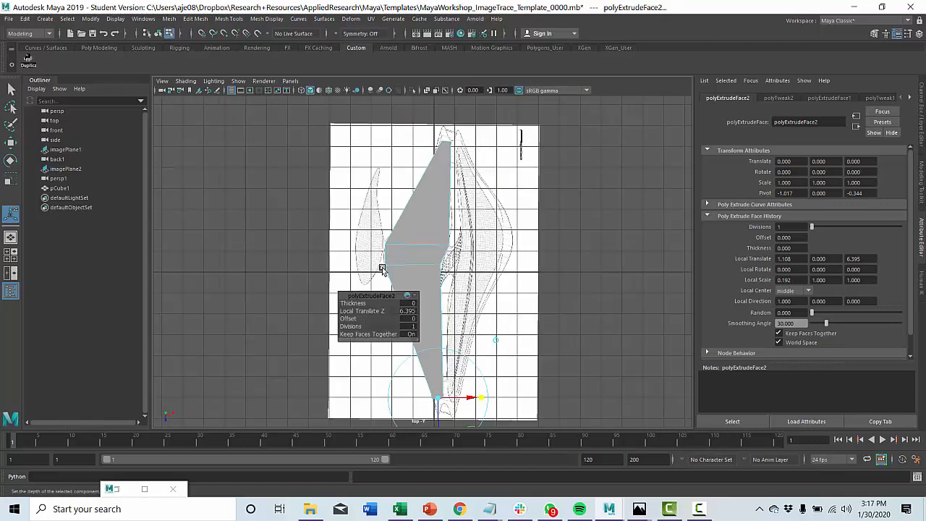
- Move the extrude settings box clear of the tracing and return the block to object selection
{"action": "middle_click_drag", "start_coordinate": [426, 258], "coordinate": [381, 217], "text": "alt"}
{"action": "left_click_drag", "start_coordinate": [402, 296], "coordinate": [646, 302]}
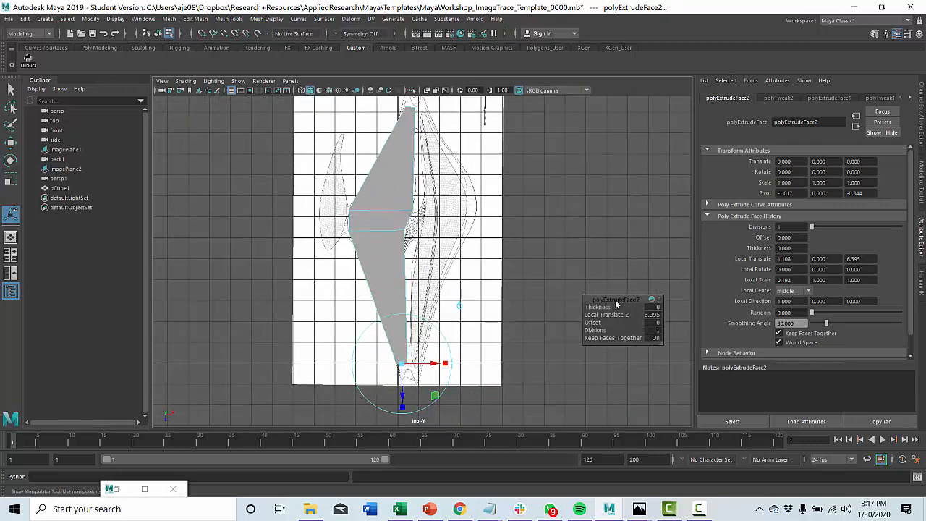
{"action": "middle_click_drag", "start_coordinate": [522, 249], "coordinate": [511, 279], "text": "alt"}
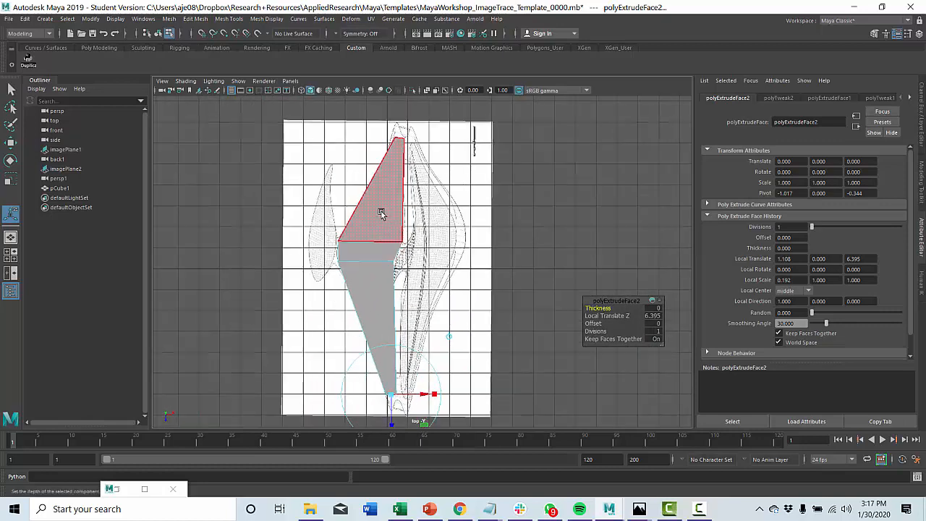
{"action": "right_click_drag", "start_coordinate": [382, 210], "coordinate": [402, 200]}
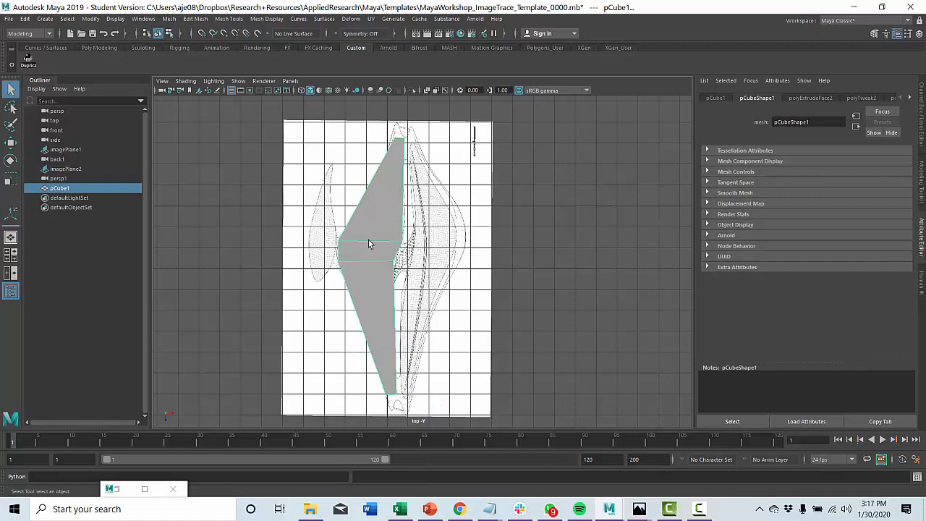
- Turn on X-Ray shading in the top view so the plan tracing shows through the block
{"action": "key", "text": "alt+x"}
{"action": "scroll", "coordinate": [366, 246], "scroll_direction": "up", "scroll_amount": 6}
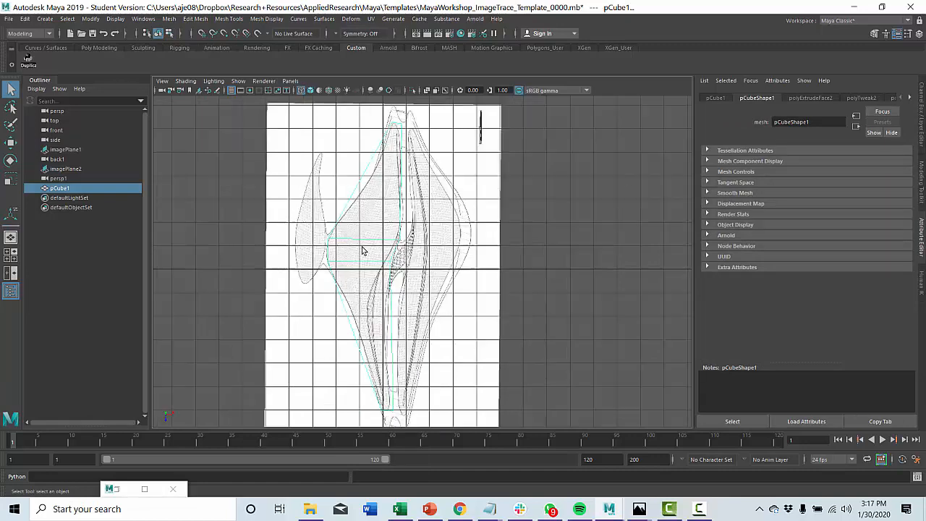
{"action": "key", "text": "alt+x"}
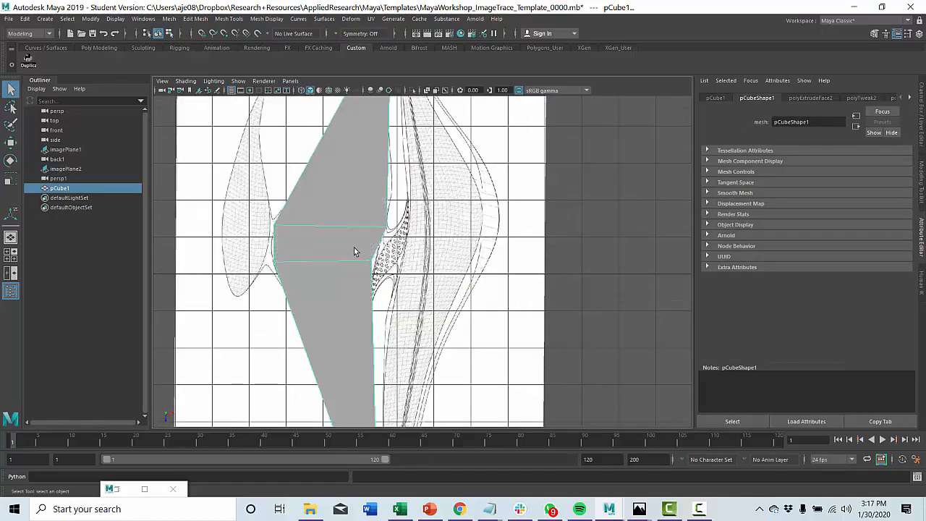
{"action": "left_click", "coordinate": [186, 82]}
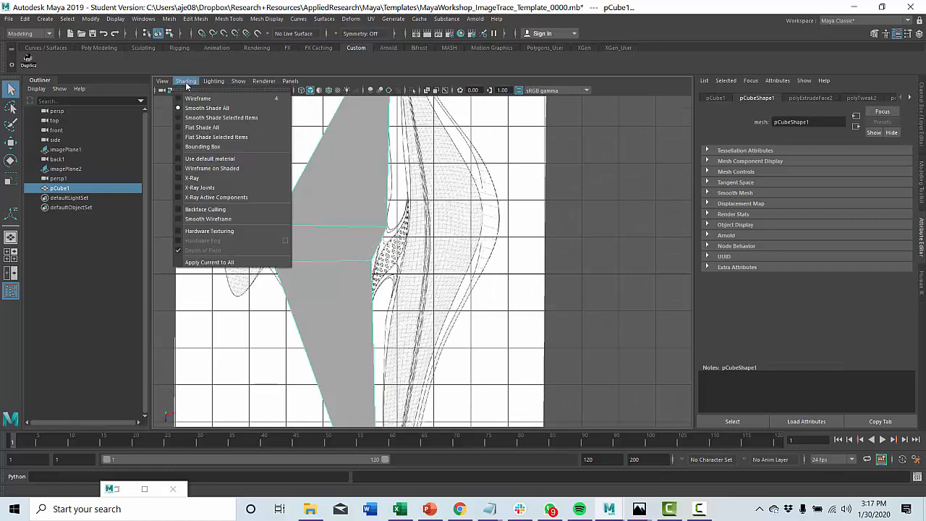
{"action": "left_click", "coordinate": [189, 178]}
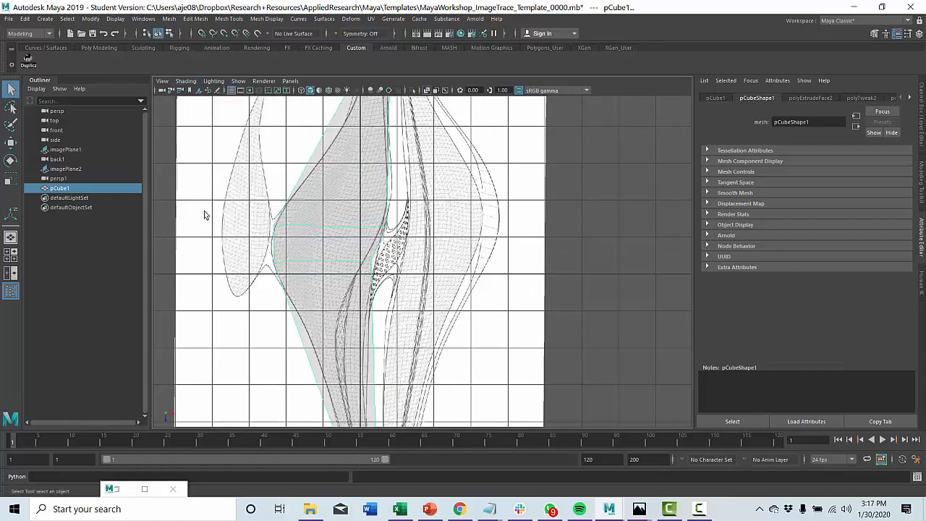
- Examine how the block's upper and lower extrusions fit the plan tracing in the top view
{"action": "scroll", "coordinate": [263, 233], "scroll_direction": "down", "scroll_amount": 2}
{"action": "middle_click_drag", "start_coordinate": [273, 228], "coordinate": [321, 232], "text": "alt"}
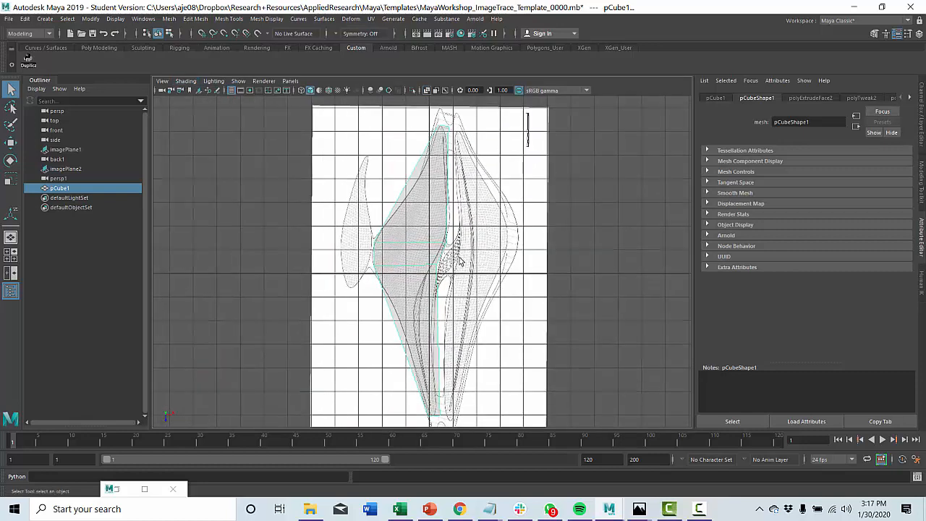
{"action": "scroll", "coordinate": [435, 222], "scroll_direction": "up", "scroll_amount": 1}
{"action": "middle_click_drag", "start_coordinate": [438, 208], "coordinate": [399, 265], "text": "alt"}
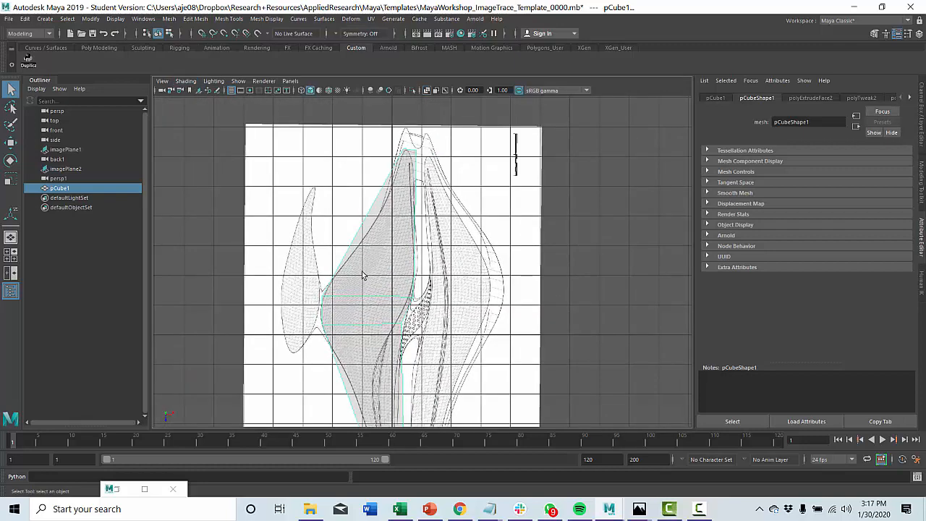
{"action": "right_click", "coordinate": [389, 223]}
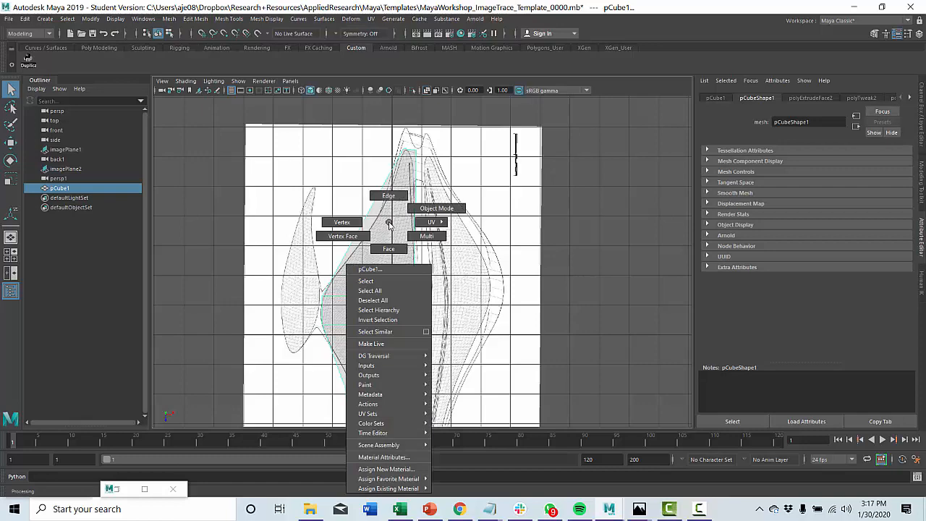
{"action": "scroll", "coordinate": [392, 239], "scroll_direction": "down", "scroll_amount": 2}
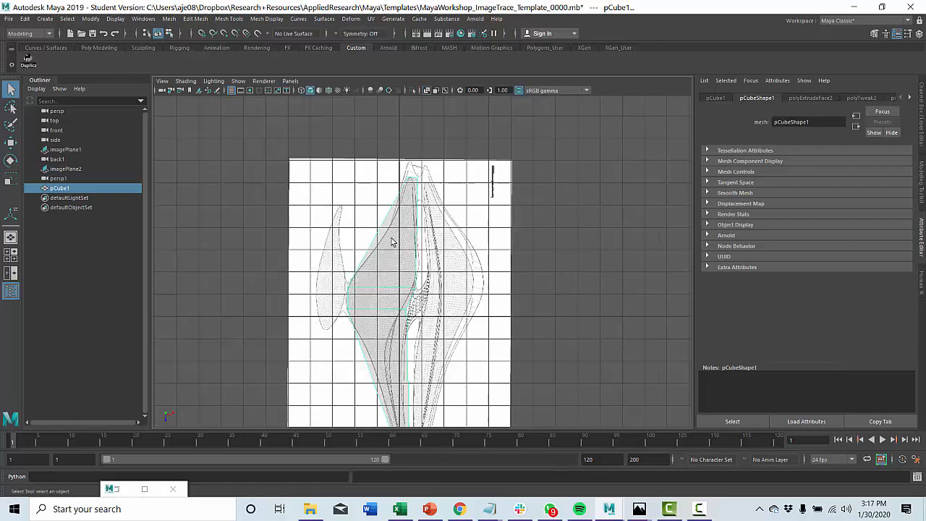
{"action": "middle_click_drag", "start_coordinate": [393, 242], "coordinate": [403, 191], "text": "alt"}
{"action": "scroll", "coordinate": [398, 187], "scroll_direction": "up", "scroll_amount": 2}
{"action": "scroll", "coordinate": [398, 189], "scroll_direction": "up", "scroll_amount": 1}
{"action": "middle_click_drag", "start_coordinate": [386, 159], "coordinate": [375, 258], "text": "alt"}
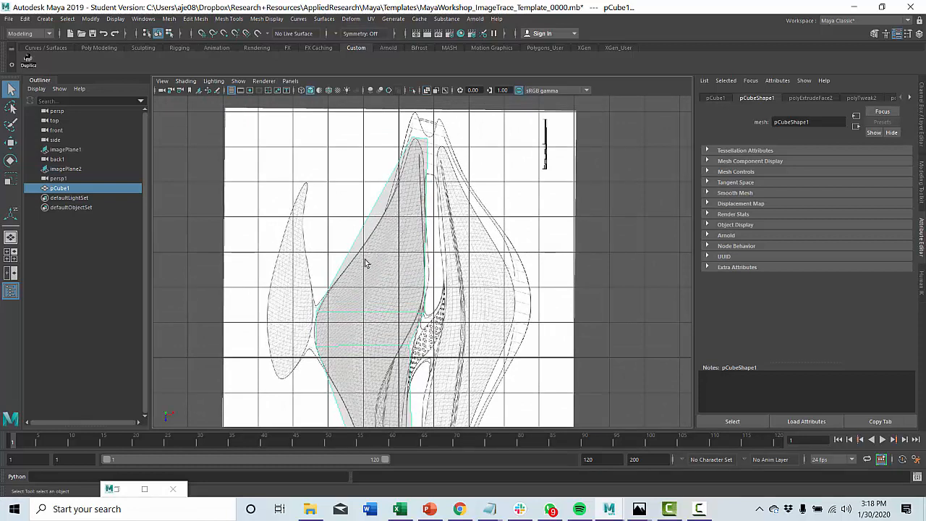
- Insert an edge loop across the block's upper extrusion and scale it narrower along X to match the traced outline
{"action": "left_click", "coordinate": [229, 19]}
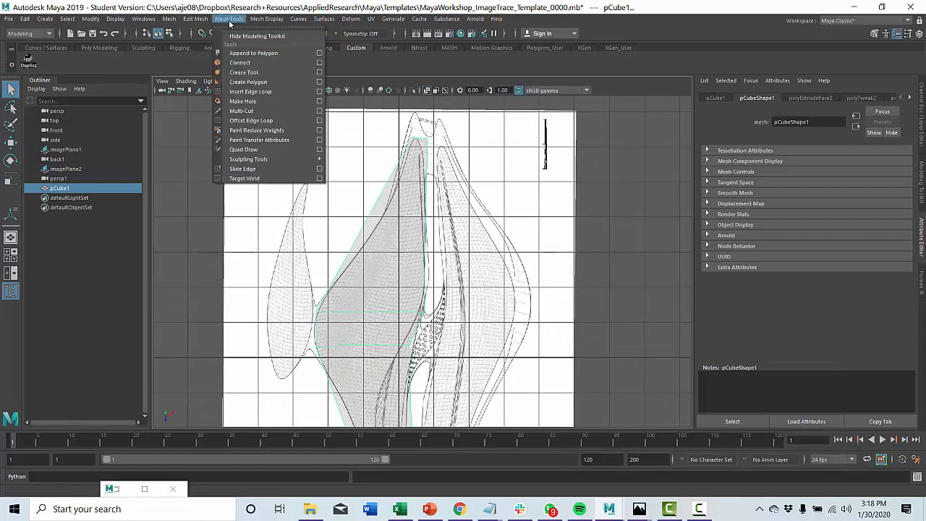
{"action": "left_click", "coordinate": [246, 91]}
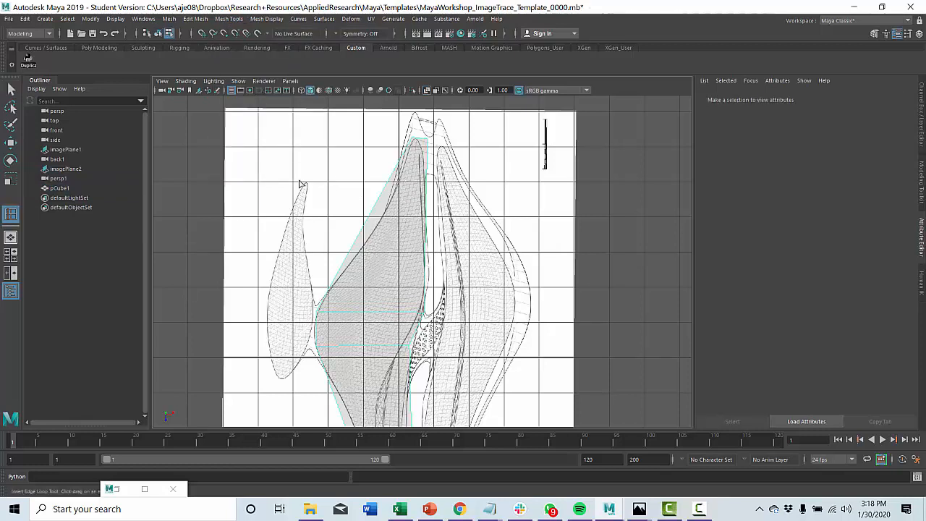
{"action": "left_click", "coordinate": [378, 242]}
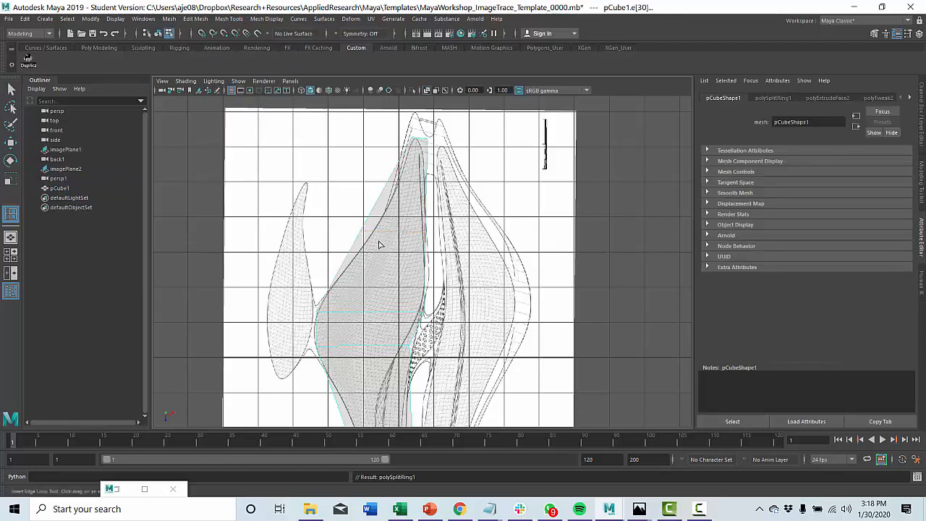
{"action": "key", "text": "r"}
{"action": "mouse_move", "coordinate": [440, 232]}
{"action": "left_mouse_down"}
{"action": "mouse_move", "coordinate": [427, 232]}
{"action": "mouse_move", "coordinate": [444, 233]}
{"action": "left_mouse_up"}
{"action": "key", "text": "w"}
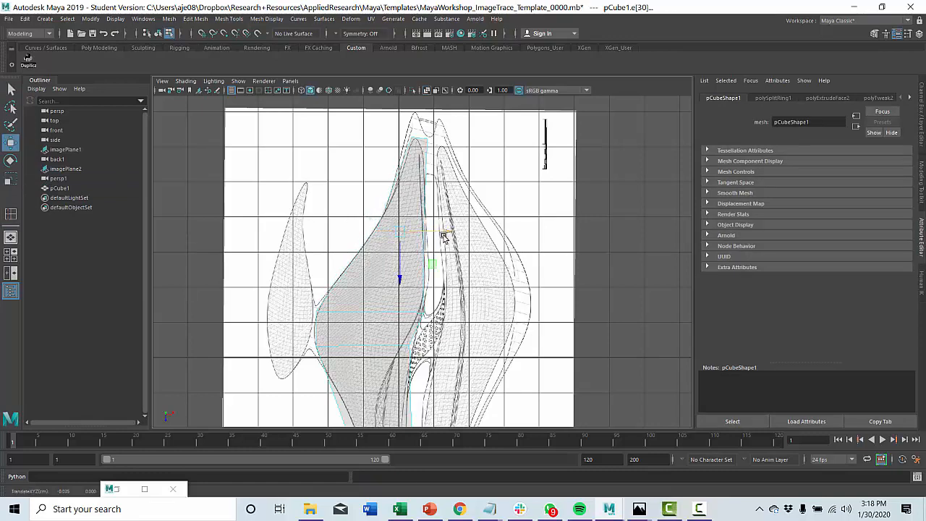
- Insert an edge loop across the block's lower extrusion and narrow it along X to follow the traced outline
{"action": "middle_click_drag", "start_coordinate": [408, 325], "coordinate": [411, 215], "text": "alt"}
{"action": "scroll", "coordinate": [411, 215], "scroll_direction": "down", "scroll_amount": 2}
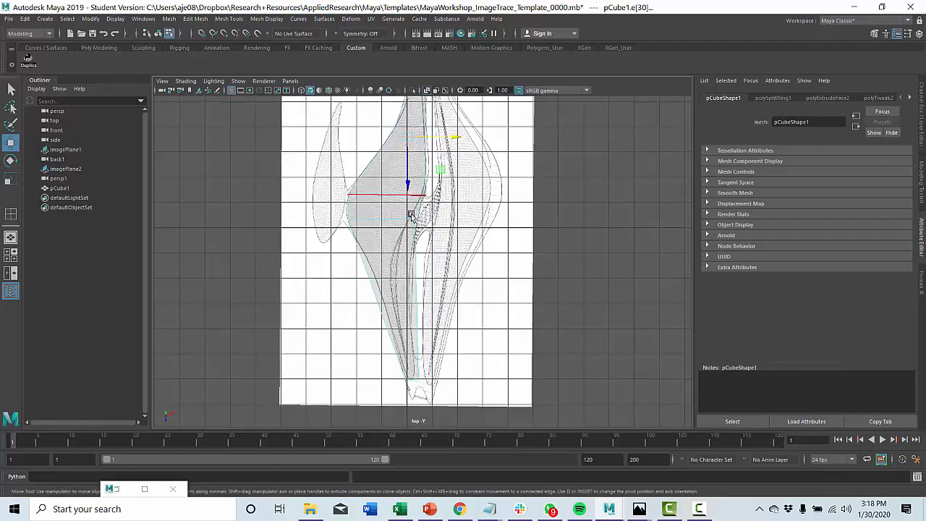
{"action": "key", "text": "g"}
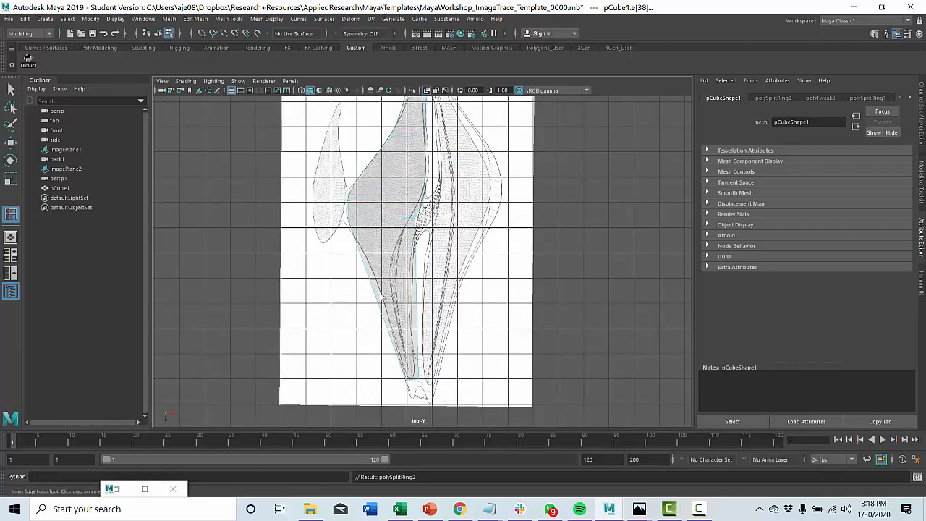
{"action": "scroll", "coordinate": [394, 316], "scroll_direction": "up", "scroll_amount": 2}
{"action": "key", "text": "r"}
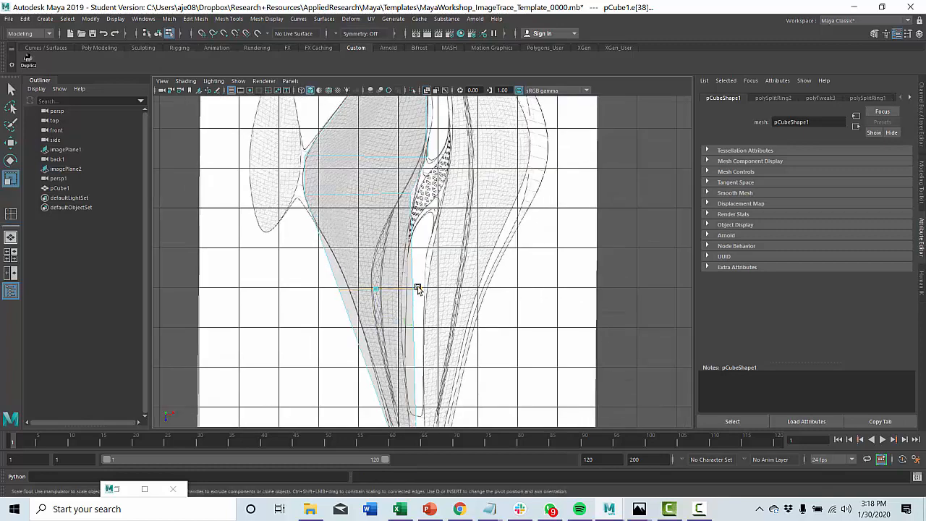
{"action": "left_click_drag", "start_coordinate": [418, 288], "coordinate": [406, 289]}
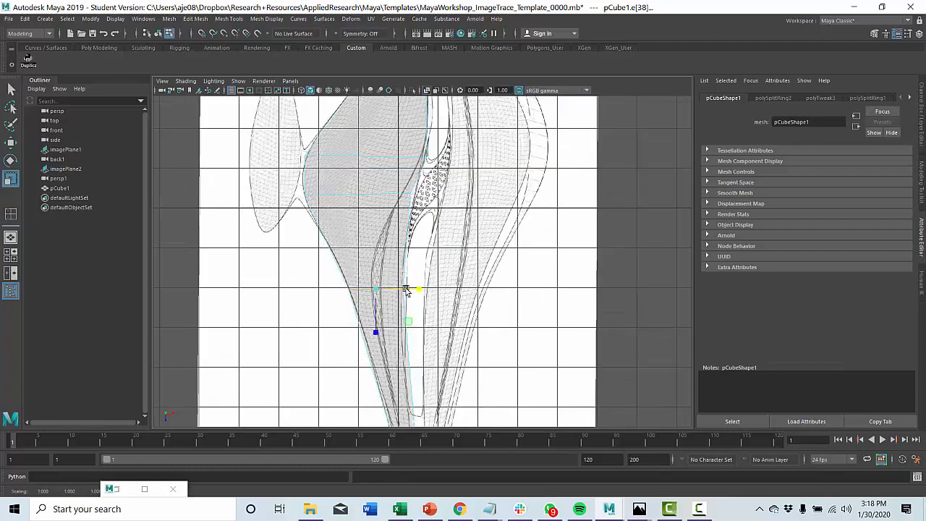
{"action": "scroll", "coordinate": [403, 289], "scroll_direction": "down", "scroll_amount": 4}
- Preview the block smoothed in the perspective view, inspect it from a low angle and return it to unsmoothed display
{"action": "key", "text": "space"}
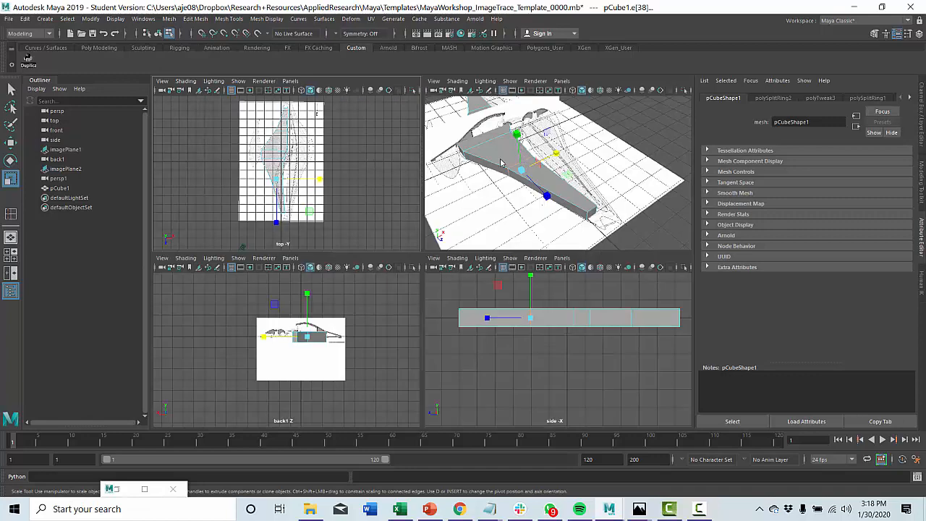
{"action": "key", "text": "space"}
{"action": "key", "text": "3"}
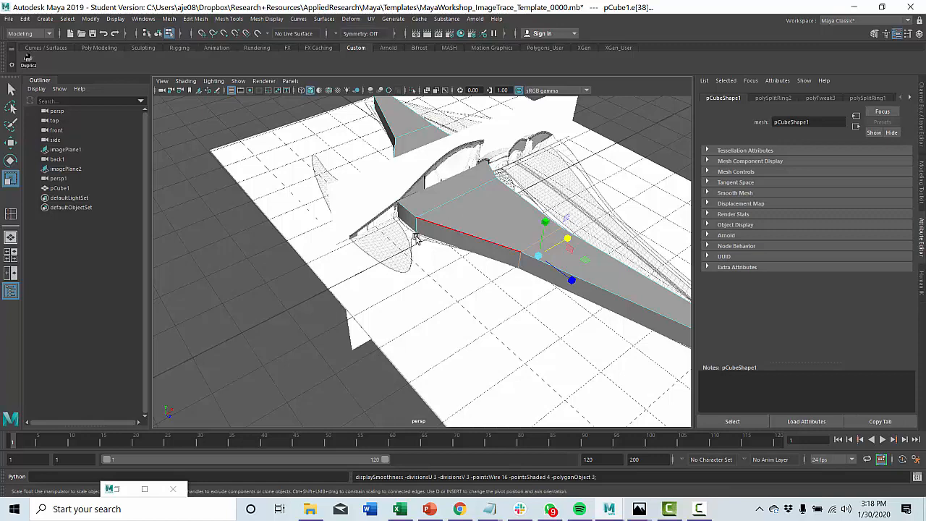
{"action": "key", "text": "3"}
{"action": "scroll", "coordinate": [416, 241], "scroll_direction": "down", "scroll_amount": 5}
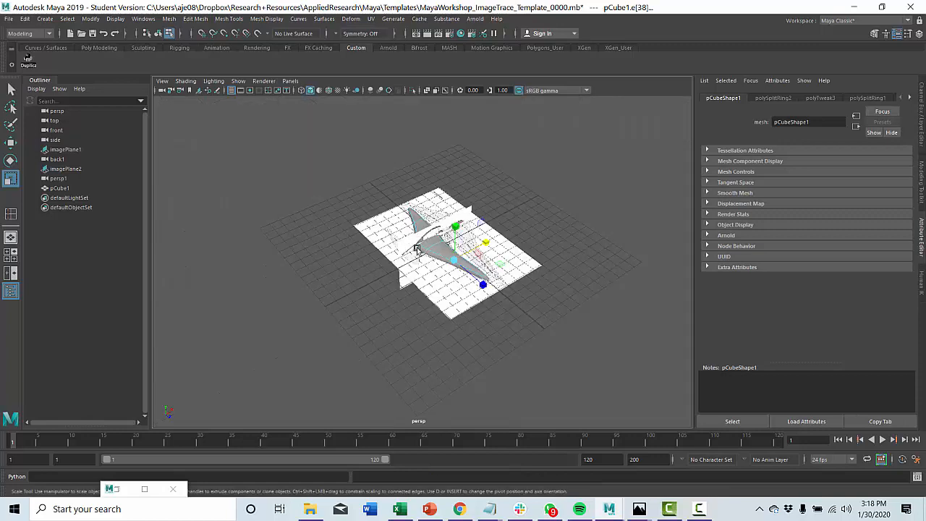
{"action": "scroll", "coordinate": [418, 249], "scroll_direction": "up", "scroll_amount": 5}
{"action": "left_click_drag", "start_coordinate": [412, 295], "coordinate": [372, 268], "text": "alt"}
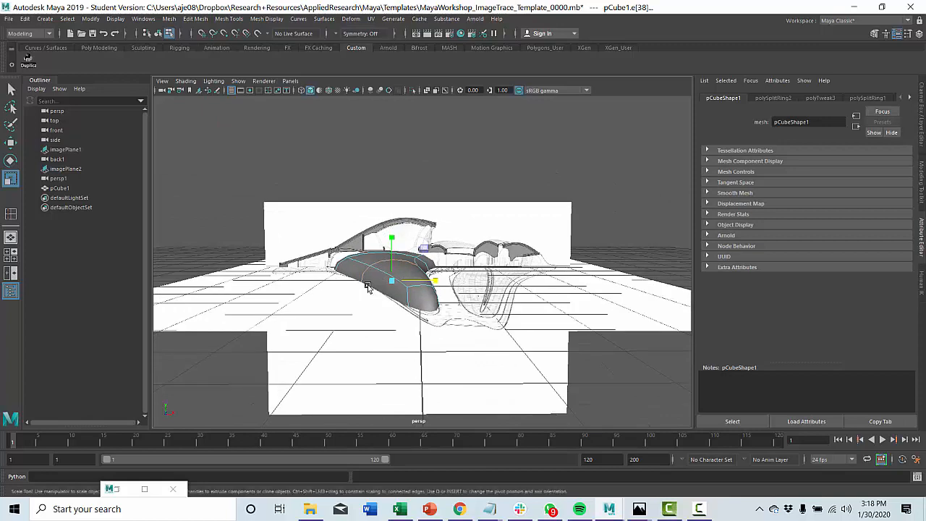
{"action": "key", "text": "1"}
- Compare the block's height and width with the roof section drawing in the back view
{"action": "key", "text": "space"}
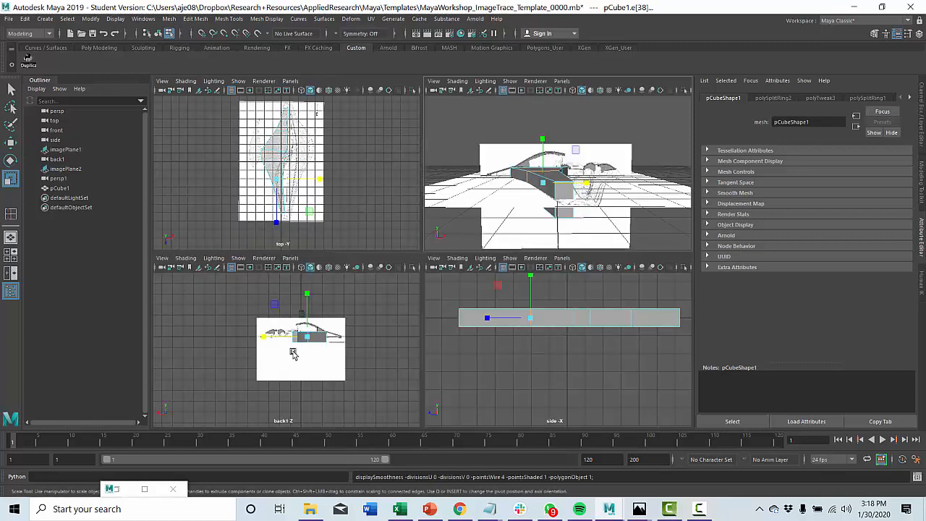
{"action": "key", "text": "space"}
{"action": "scroll", "coordinate": [431, 246], "scroll_direction": "up", "scroll_amount": 5}
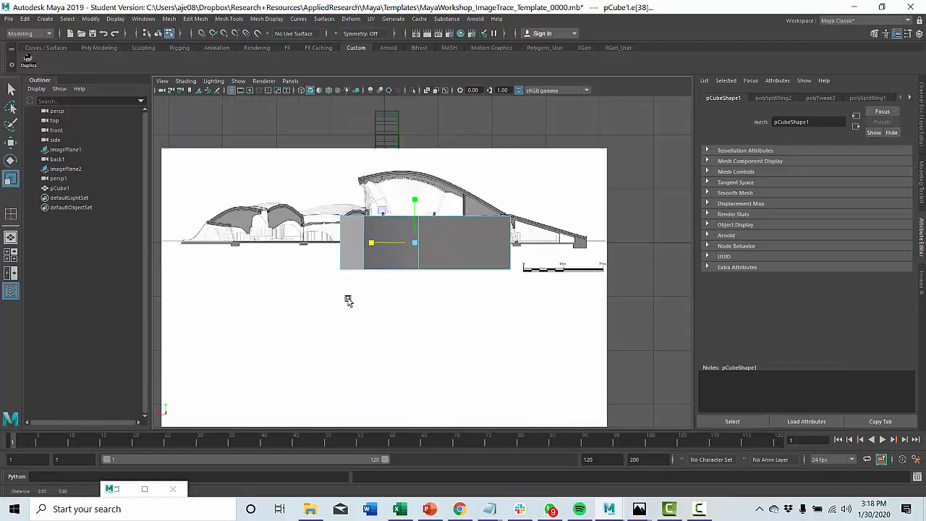
{"action": "middle_click_drag", "start_coordinate": [339, 287], "coordinate": [411, 329], "text": "alt"}
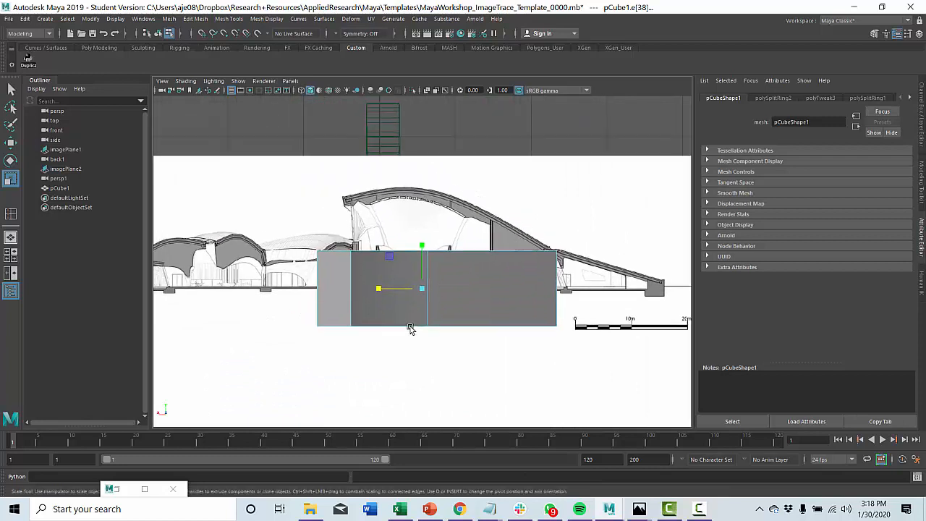
{"action": "left_click", "coordinate": [378, 289]}
{"action": "key", "text": "space"}
{"action": "key", "text": "space"}
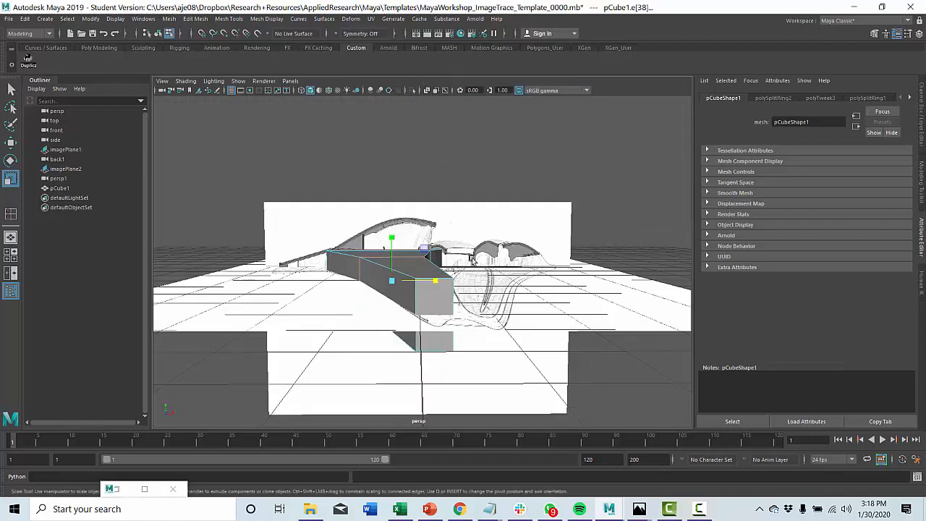
- Try to raise the inner top corner vertex of the block's middle section by about 1.044 toward the section's roof curve
{"action": "scroll", "coordinate": [380, 295], "scroll_direction": "down", "scroll_amount": 5}
{"action": "left_click_drag", "start_coordinate": [378, 296], "coordinate": [422, 291], "text": "alt"}
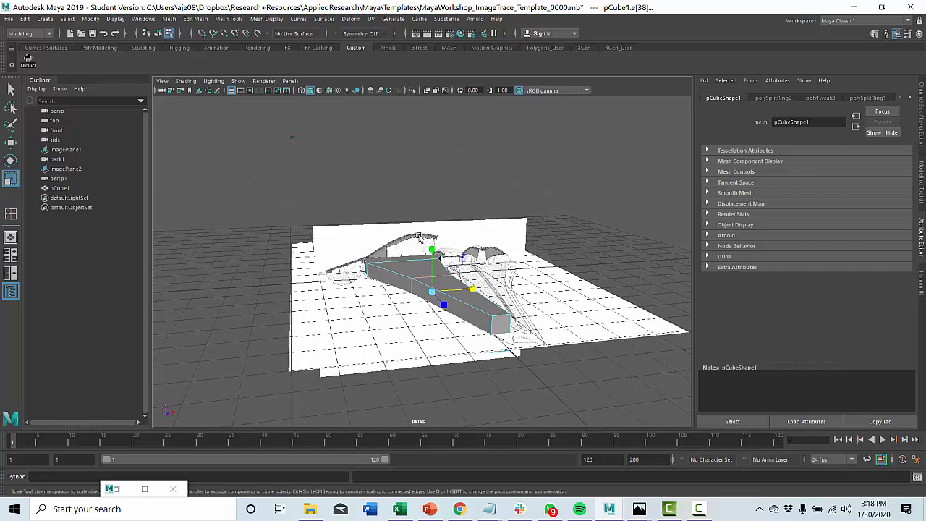
{"action": "right_click_drag", "start_coordinate": [403, 261], "coordinate": [368, 247]}
{"action": "left_click", "coordinate": [369, 264]}
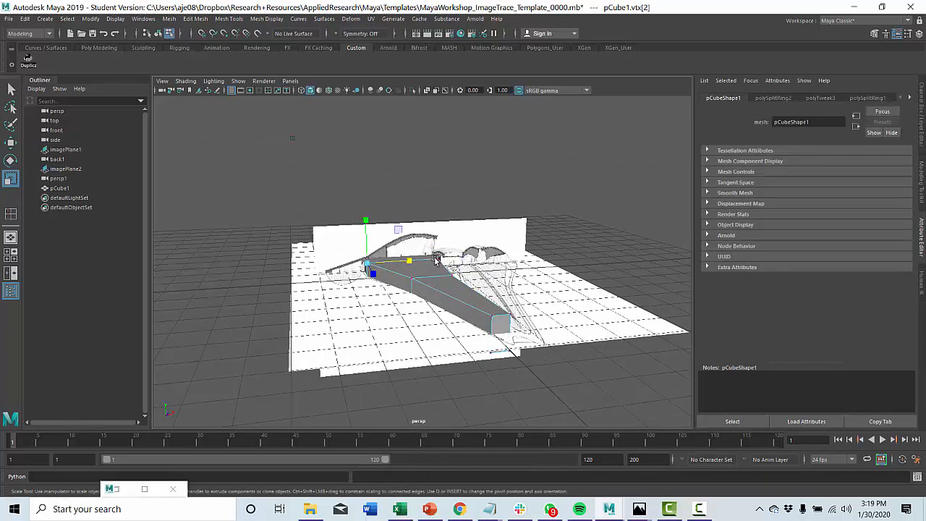
{"action": "left_click", "coordinate": [440, 259]}
{"action": "key", "text": "w"}
{"action": "left_click_drag", "start_coordinate": [437, 224], "coordinate": [437, 190]}
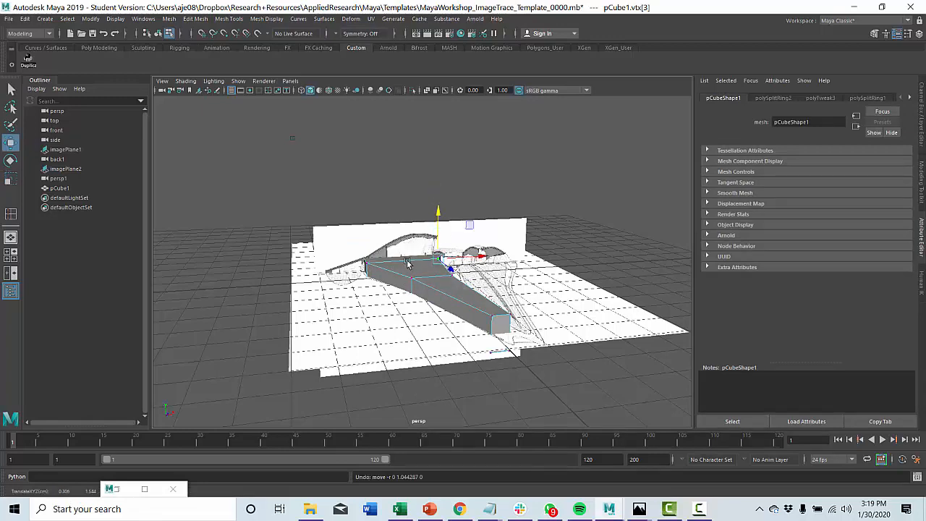
- Insert an edge loop running lengthwise down the middle of the block
{"action": "left_click_drag", "start_coordinate": [411, 264], "coordinate": [410, 275], "text": "alt"}
{"action": "key", "text": "g"}
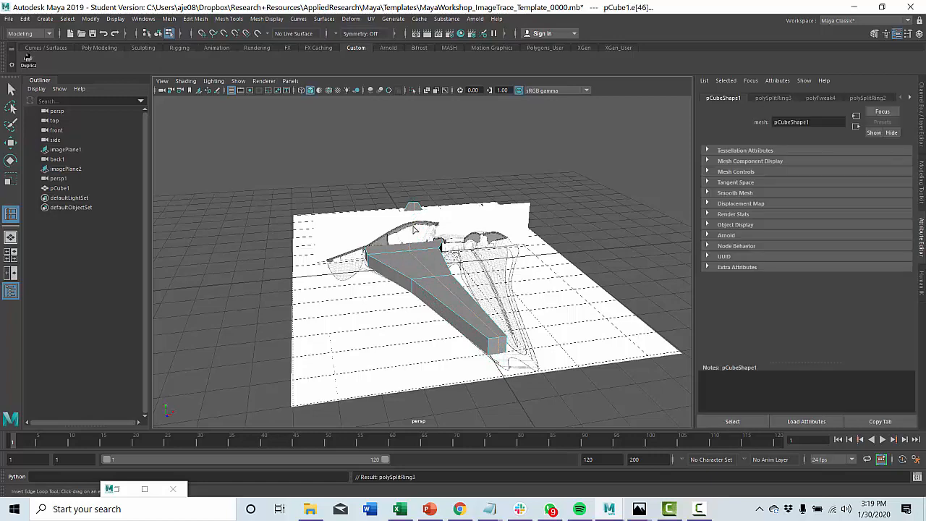
{"action": "left_click_drag", "start_coordinate": [417, 230], "coordinate": [417, 257], "text": "alt"}
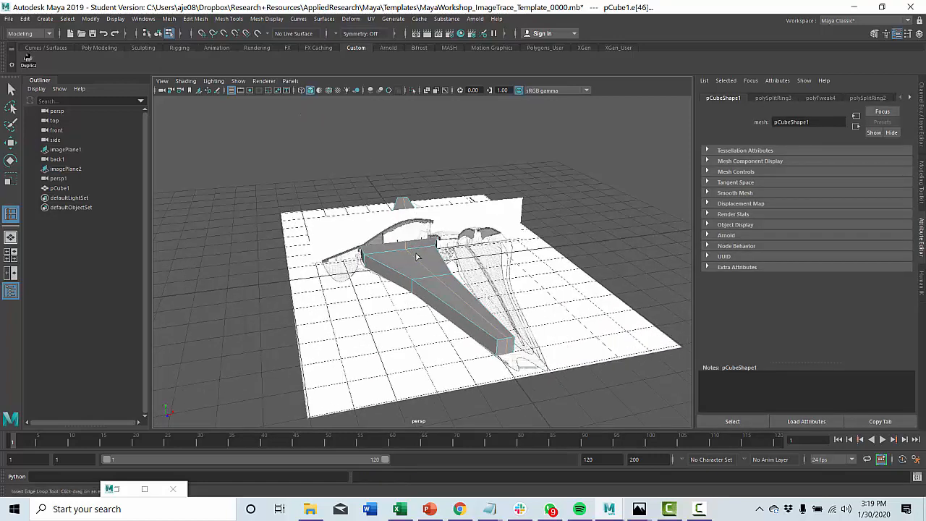
- Raise the centre top vertex of the block's middle section up to the roof curve on the section drawing
{"action": "key", "text": "w"}
{"action": "right_click_drag", "start_coordinate": [408, 249], "coordinate": [380, 249]}
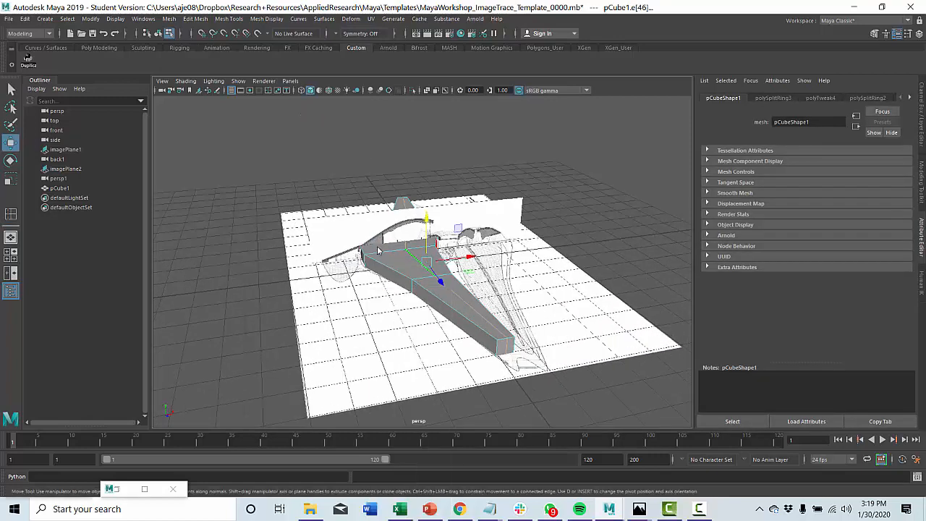
{"action": "left_click", "coordinate": [403, 248]}
{"action": "scroll", "coordinate": [403, 252], "scroll_direction": "up", "scroll_amount": 4}
{"action": "left_click_drag", "start_coordinate": [424, 278], "coordinate": [440, 187], "text": "alt"}
{"action": "left_click_drag", "start_coordinate": [463, 268], "coordinate": [451, 256], "text": "alt"}
{"action": "key", "text": "space"}
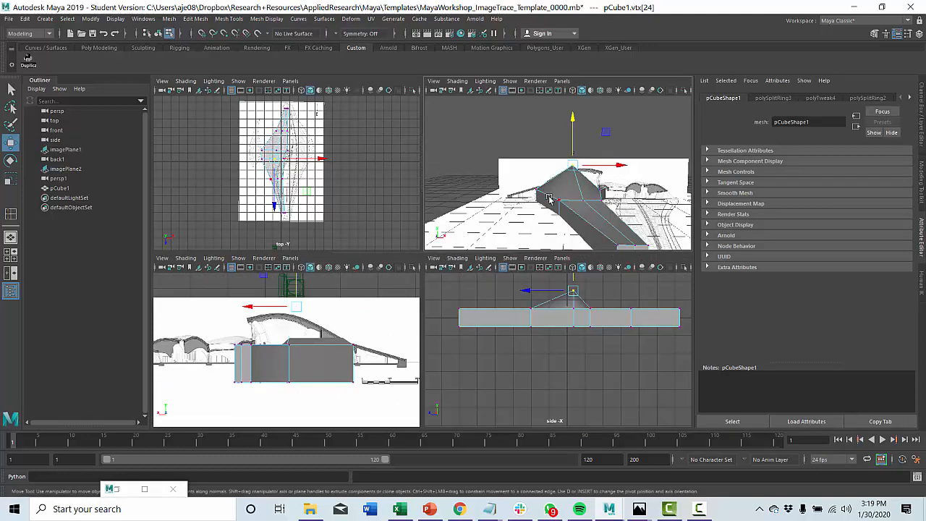
{"action": "key", "text": "space"}
- Raise the centre top vertex of the lower edge loop, plus the middle section's inner top corner vertex to the roof curve's end
{"action": "scroll", "coordinate": [478, 290], "scroll_direction": "down", "scroll_amount": 2}
{"action": "left_click", "coordinate": [479, 315]}
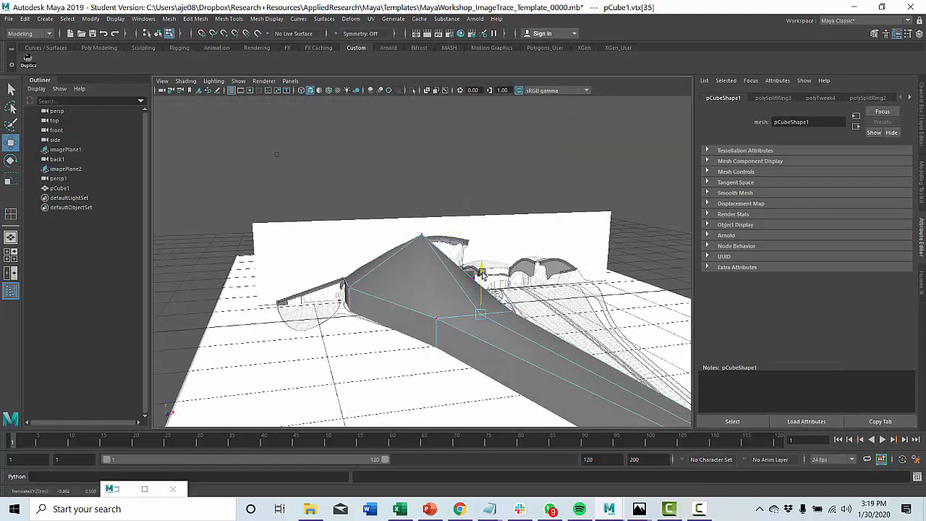
{"action": "left_click_drag", "start_coordinate": [482, 258], "coordinate": [540, 192], "text": "alt"}
{"action": "left_click", "coordinate": [536, 239]}
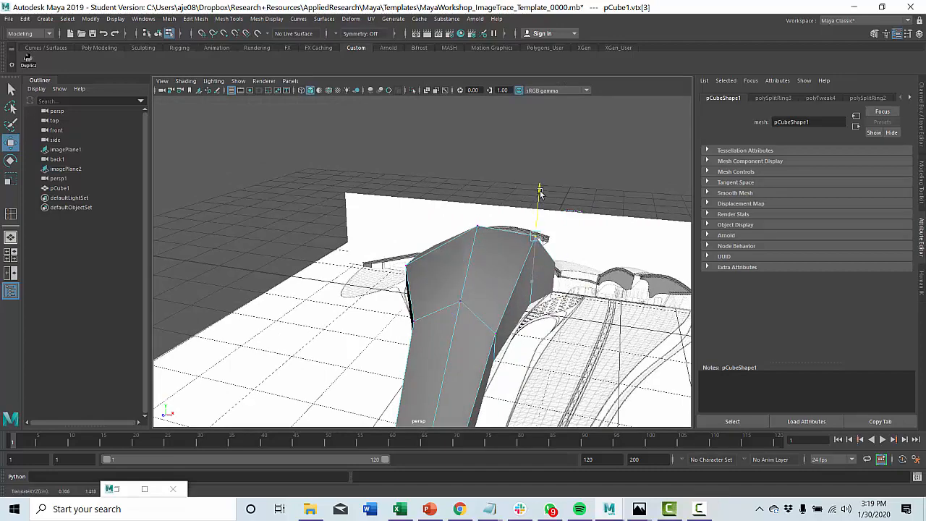
- Turn on Snap to Points and snap the opposite inner top corner vertex vertically to the raised corner across the image plane
{"action": "left_click_drag", "start_coordinate": [536, 232], "coordinate": [463, 286], "text": "alt"}
{"action": "left_click", "coordinate": [420, 317]}
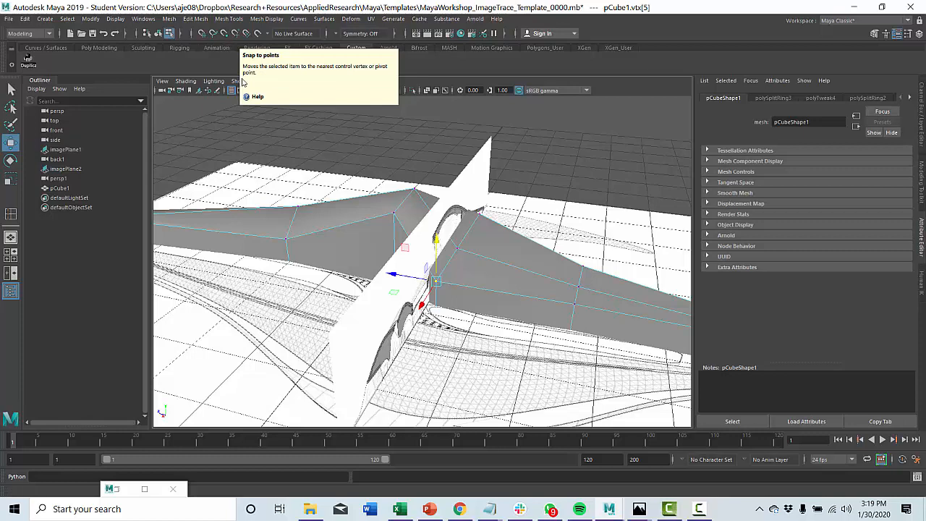
{"action": "mouse_move", "coordinate": [469, 327]}
{"action": "left_mouse_down", "text": "alt"}
{"action": "mouse_move", "coordinate": [486, 318]}
{"action": "mouse_move", "coordinate": [480, 324]}
{"action": "left_mouse_up", "text": "alt"}
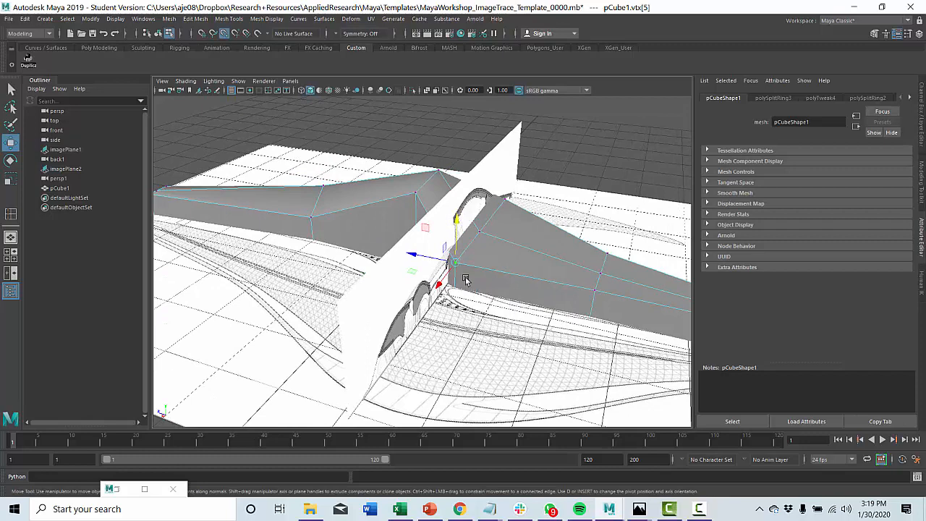
{"action": "scroll", "coordinate": [465, 280], "scroll_direction": "up", "scroll_amount": 2}
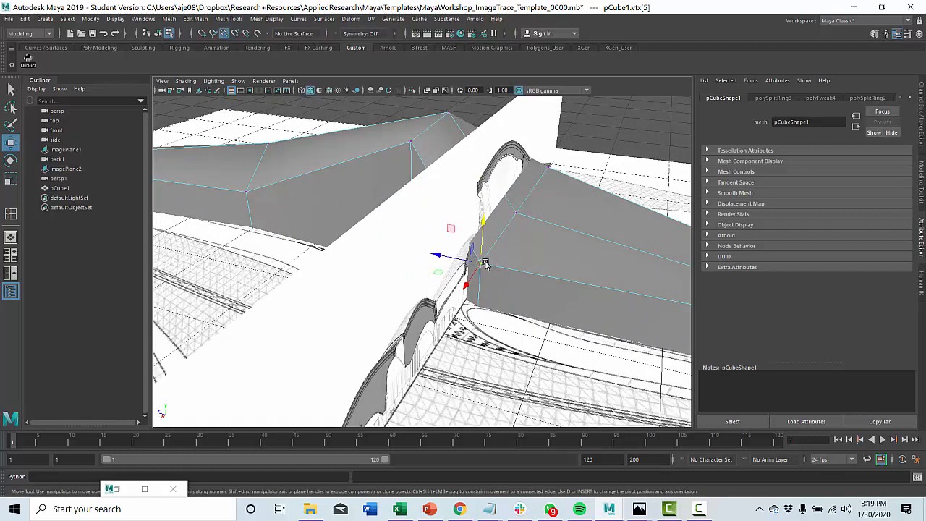
{"action": "key", "text": "v"}
{"action": "mouse_move", "coordinate": [483, 225]}
{"action": "left_mouse_down"}
{"action": "mouse_move", "coordinate": [477, 312]}
{"action": "mouse_move", "coordinate": [467, 168]}
{"action": "mouse_move", "coordinate": [419, 145]}
{"action": "mouse_move", "coordinate": [444, 117]}
{"action": "mouse_move", "coordinate": [245, 197]}
{"action": "mouse_move", "coordinate": [407, 149]}
{"action": "left_mouse_up"}
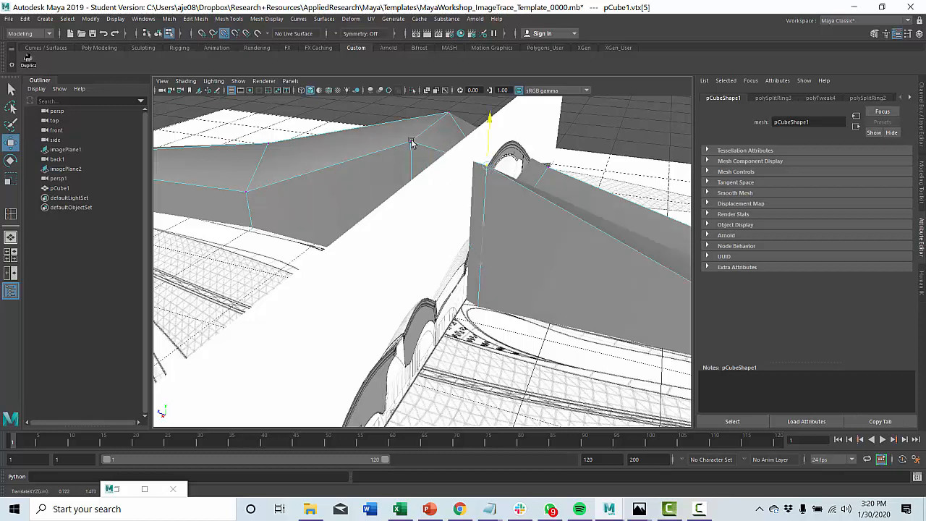
{"action": "left_click_drag", "start_coordinate": [459, 174], "coordinate": [354, 202], "text": "alt"}
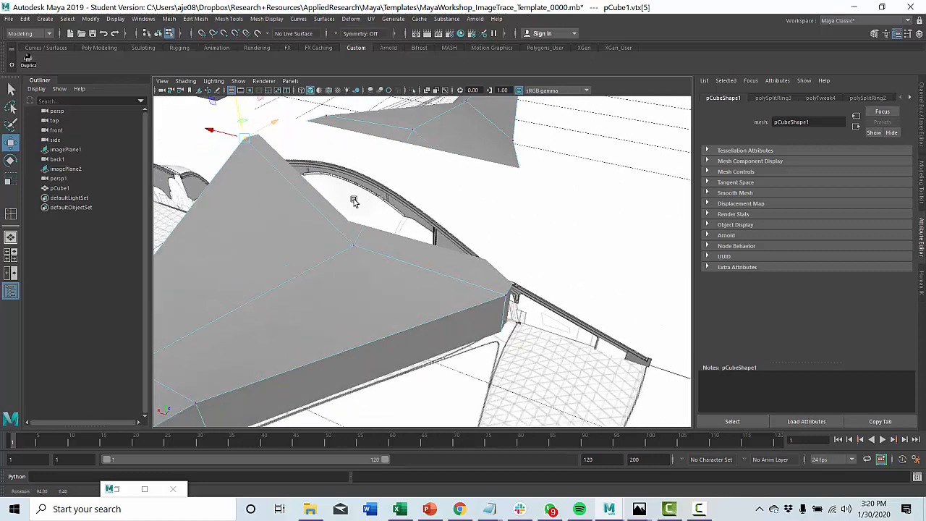
- Snap the two remaining centre top vertices, on the middle section and the adjacent edge loop, vertically to the height of their raised counterparts
{"action": "left_click", "coordinate": [353, 247]}
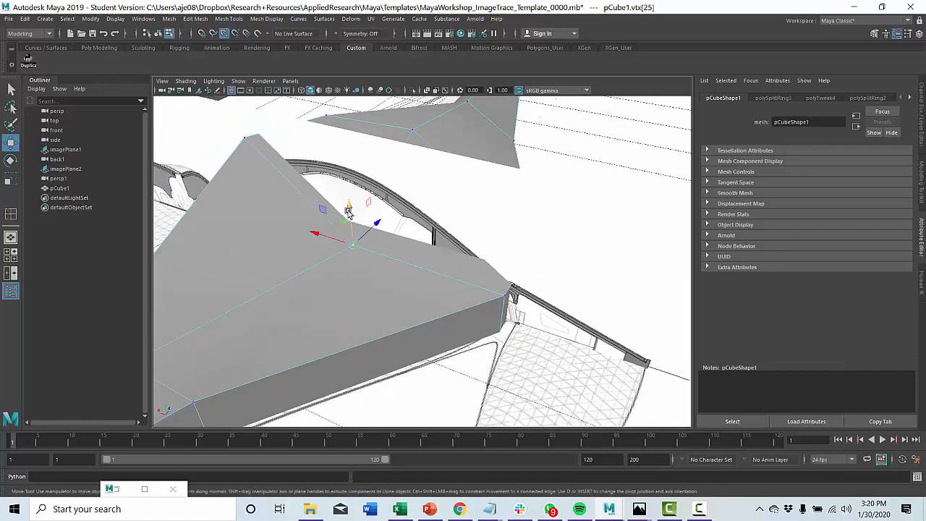
{"action": "left_click_drag", "start_coordinate": [348, 210], "coordinate": [452, 197]}
{"action": "left_click", "coordinate": [515, 266]}
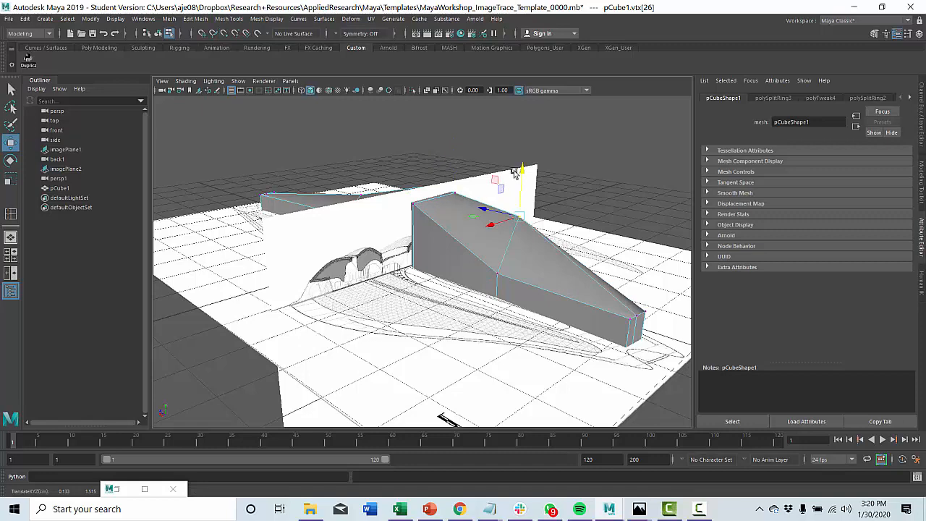
{"action": "left_click_drag", "start_coordinate": [520, 190], "coordinate": [499, 216]}
- Show the block with smooth mesh preview and return from vertex editing to selecting the whole object
{"action": "left_click_drag", "start_coordinate": [503, 250], "coordinate": [420, 229], "text": "alt"}
{"action": "key", "text": "3"}
{"action": "scroll", "coordinate": [427, 243], "scroll_direction": "down", "scroll_amount": 3}
{"action": "mouse_move", "coordinate": [402, 225]}
{"action": "right_mouse_down"}
{"action": "mouse_move", "coordinate": [410, 218]}
{"action": "mouse_move", "coordinate": [414, 233]}
{"action": "right_mouse_up"}
{"action": "left_click_drag", "start_coordinate": [414, 233], "coordinate": [444, 258], "text": "alt"}
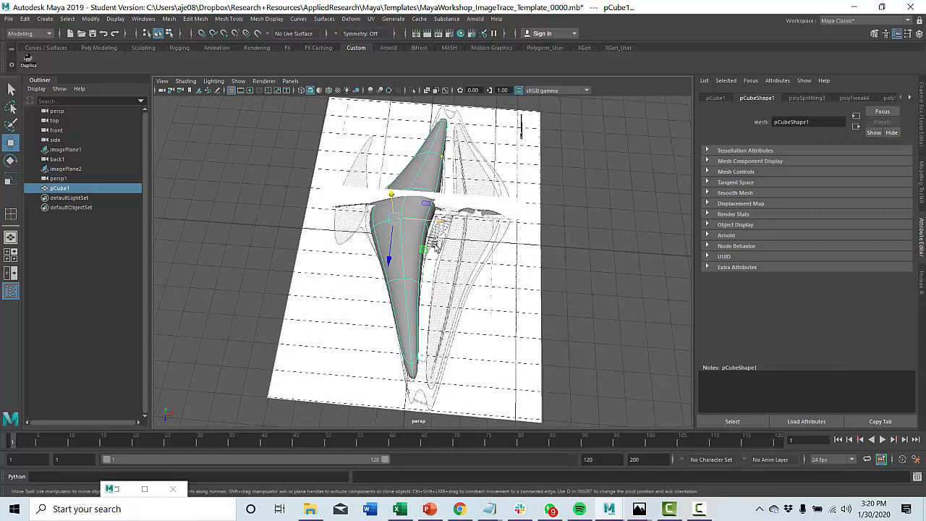
- Mirror the smoothed block across the X axis with the mirror axis position set to Object
{"action": "left_click", "coordinate": [170, 20]}
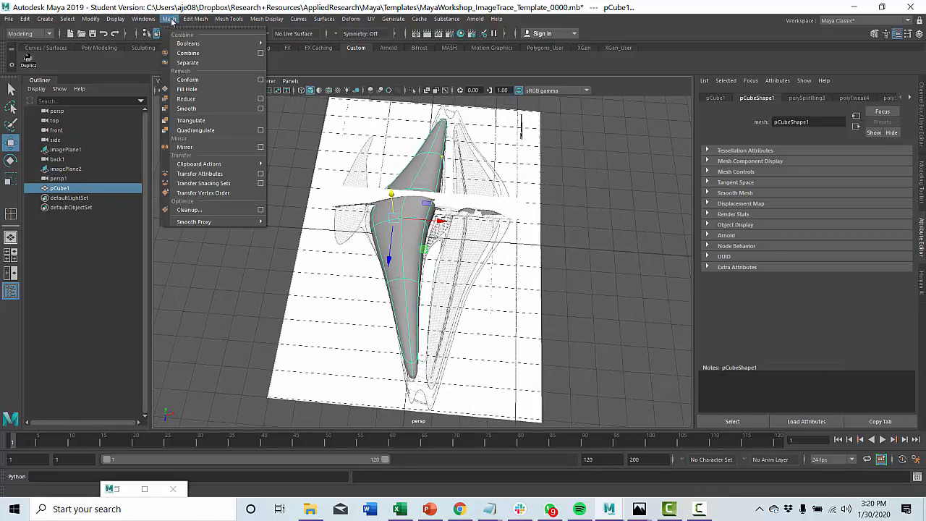
{"action": "mouse_move", "coordinate": [194, 20]}
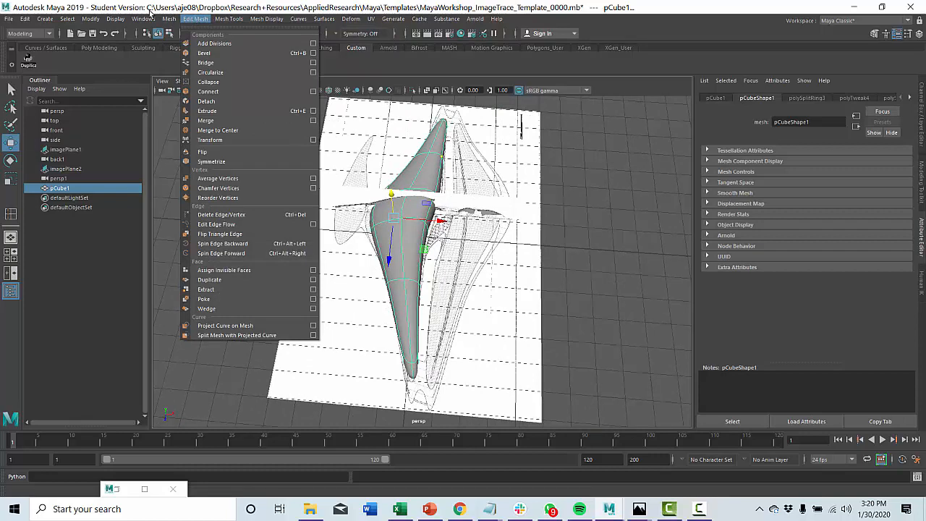
{"action": "left_click", "coordinate": [186, 147]}
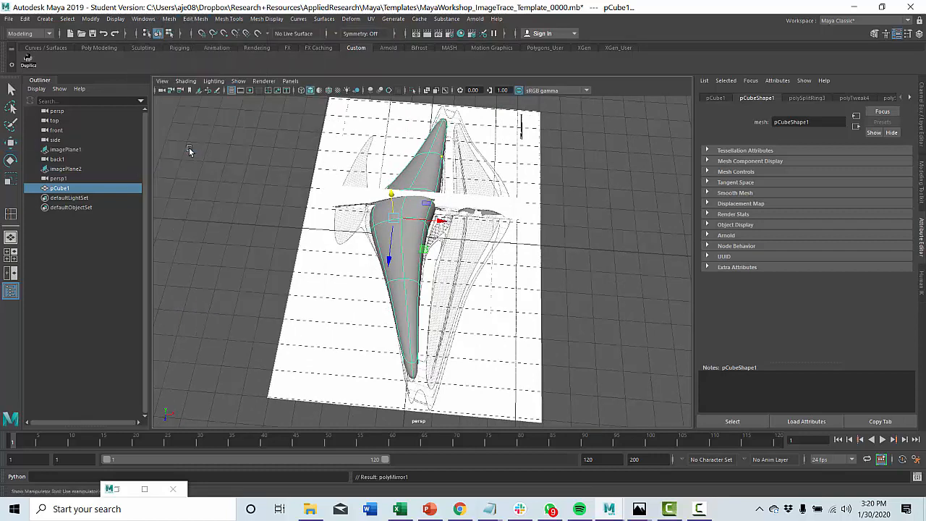
{"action": "left_click_drag", "start_coordinate": [459, 241], "coordinate": [421, 262]}
{"action": "left_click", "coordinate": [652, 317]}
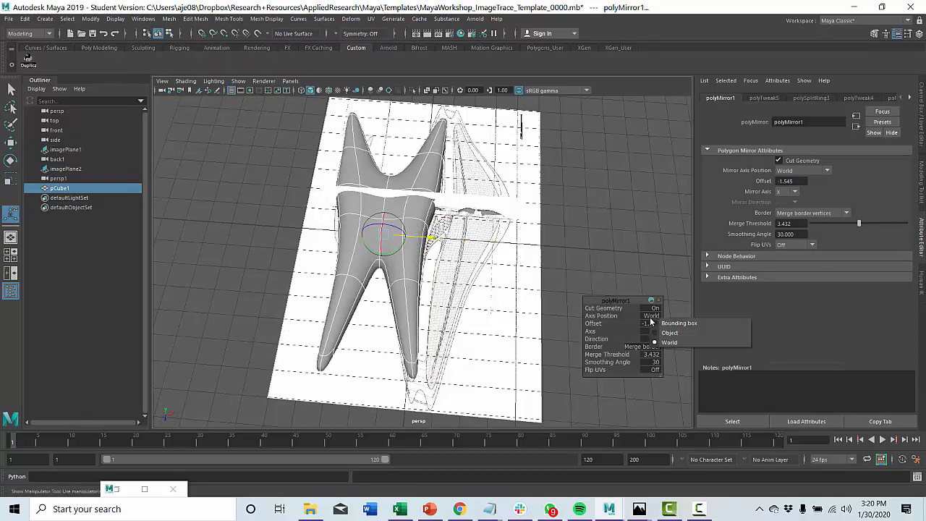
{"action": "left_click", "coordinate": [665, 335]}
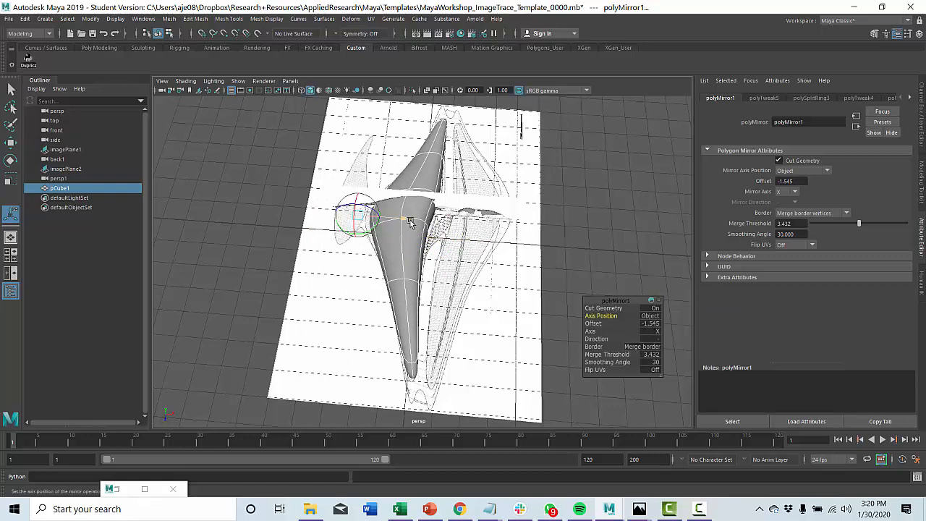
- Set the mirror direction to + and shift the mirror plane to an offset of about 1.917
{"action": "left_click_drag", "start_coordinate": [410, 222], "coordinate": [432, 230]}
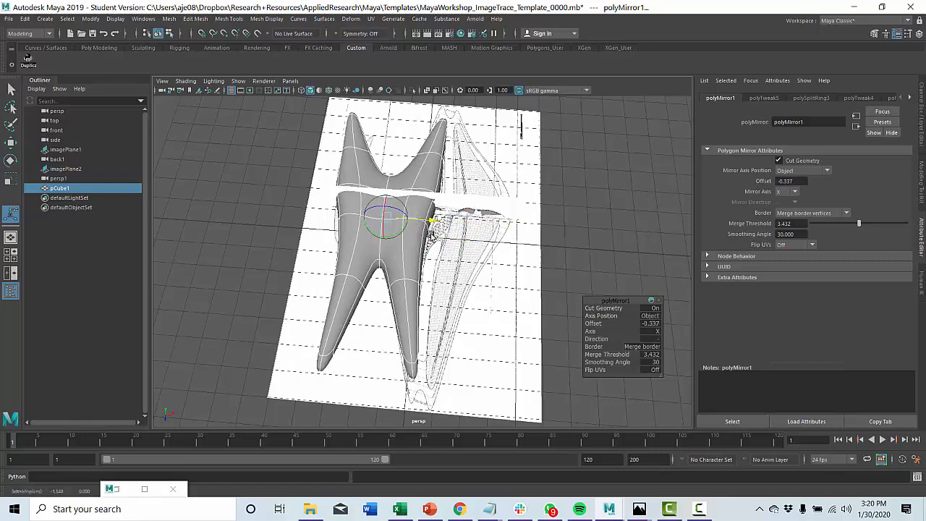
{"action": "left_click", "coordinate": [657, 343]}
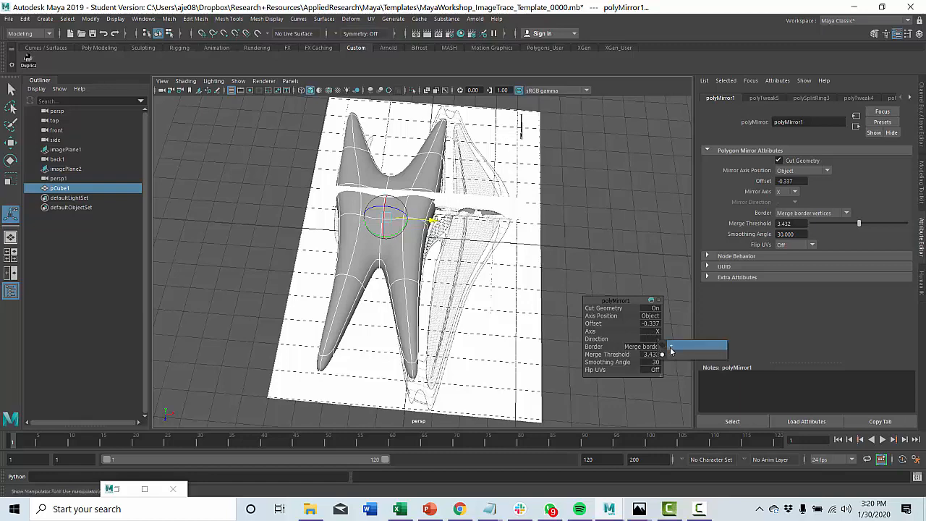
{"action": "left_click", "coordinate": [671, 352]}
{"action": "left_click_drag", "start_coordinate": [435, 220], "coordinate": [486, 239]}
- Set the mirror border to Do not merge borders and adjust the offset to about 1.972
{"action": "left_click", "coordinate": [636, 348]}
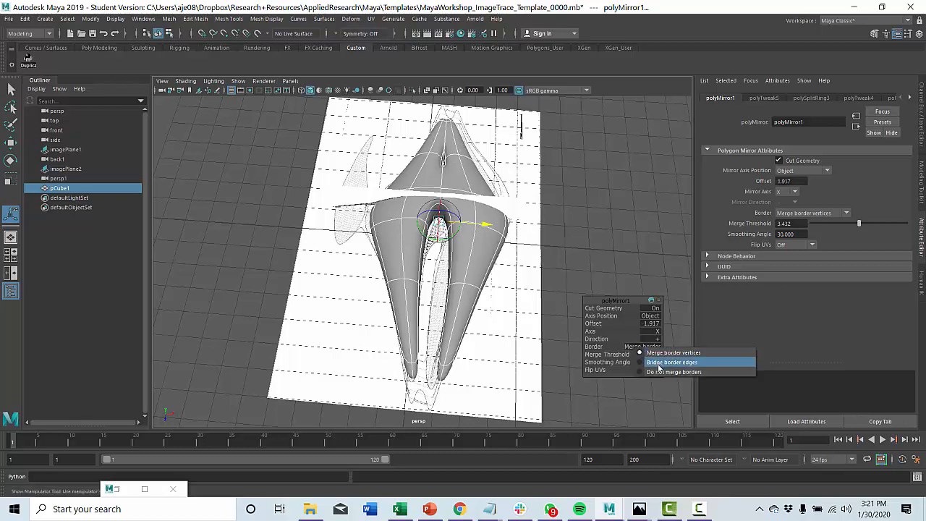
{"action": "left_click", "coordinate": [673, 372]}
{"action": "mouse_move", "coordinate": [489, 226]}
{"action": "left_mouse_down"}
{"action": "mouse_move", "coordinate": [499, 228]}
{"action": "mouse_move", "coordinate": [481, 226]}
{"action": "mouse_move", "coordinate": [490, 231]}
{"action": "left_mouse_up"}
{"action": "scroll", "coordinate": [489, 232], "scroll_direction": "up", "scroll_amount": 5}
{"action": "middle_click_drag", "start_coordinate": [490, 232], "coordinate": [445, 308], "text": "alt"}
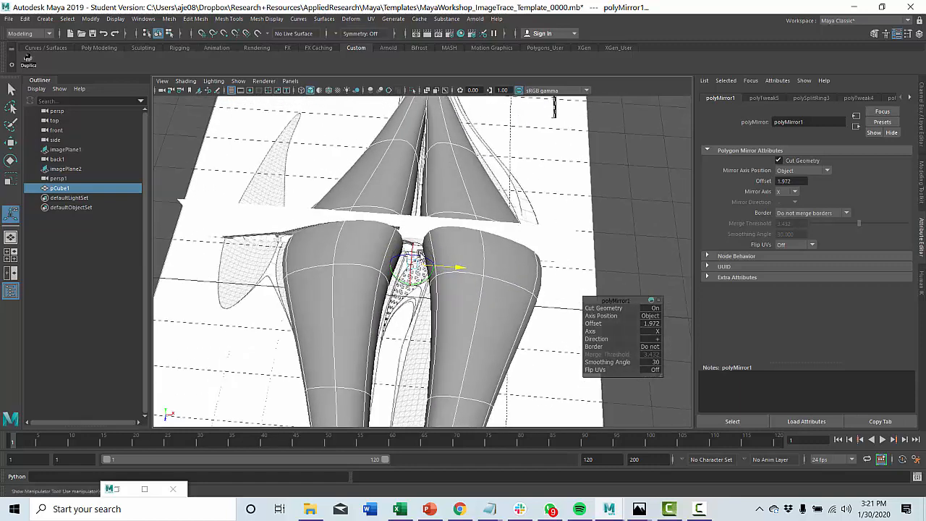
{"action": "left_click_drag", "start_coordinate": [445, 308], "coordinate": [472, 270], "text": "alt"}
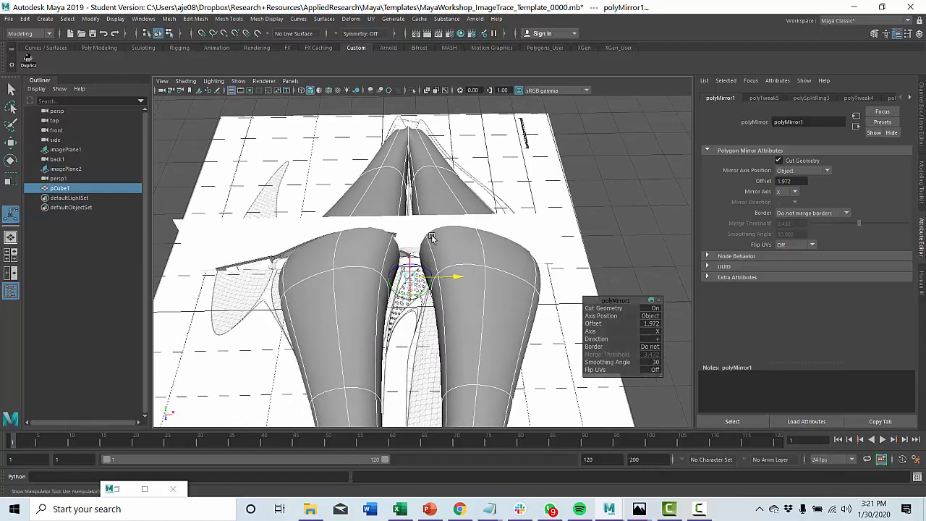
- Turn off Cut Geometry for the mirror and set its offset to about 2.14
{"action": "left_click", "coordinate": [655, 317]}
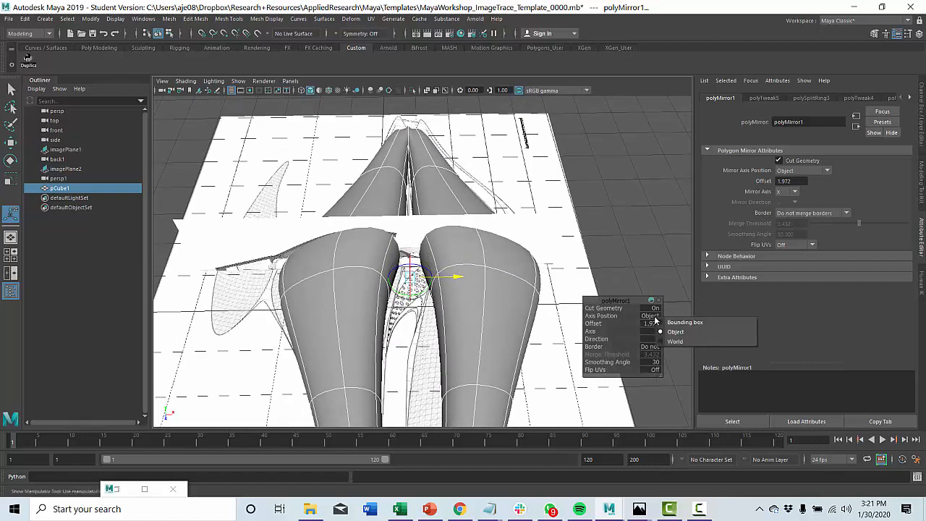
{"action": "left_click", "coordinate": [655, 317]}
{"action": "left_click", "coordinate": [655, 317]}
{"action": "left_click", "coordinate": [656, 309]}
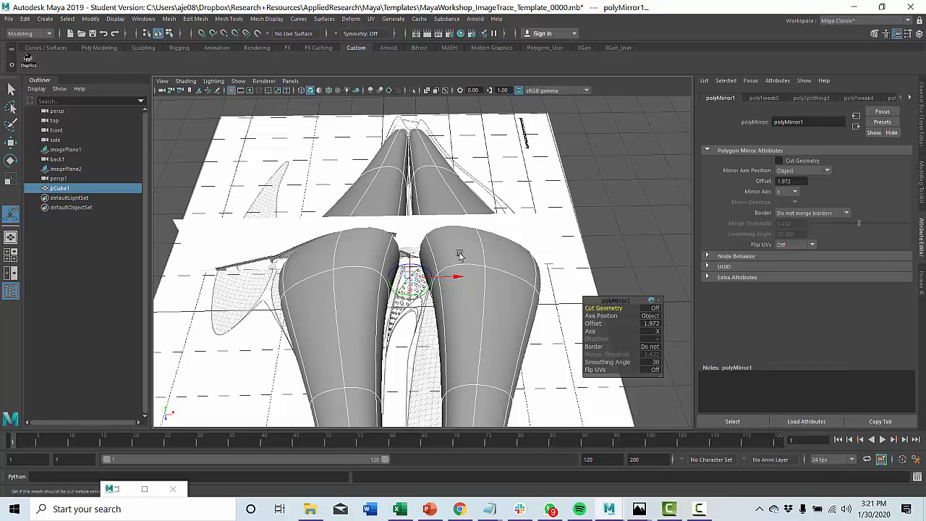
{"action": "left_click_drag", "start_coordinate": [458, 275], "coordinate": [479, 277]}
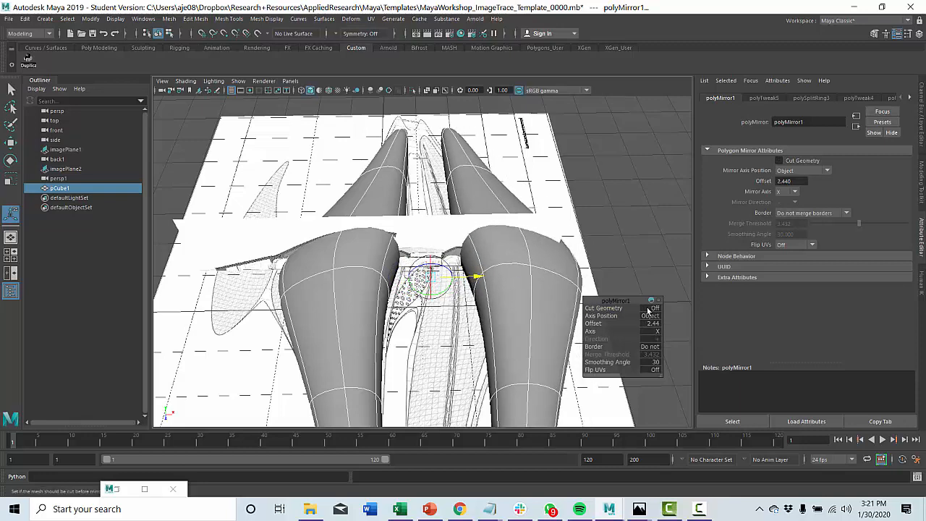
{"action": "scroll", "coordinate": [483, 251], "scroll_direction": "down", "scroll_amount": 10}
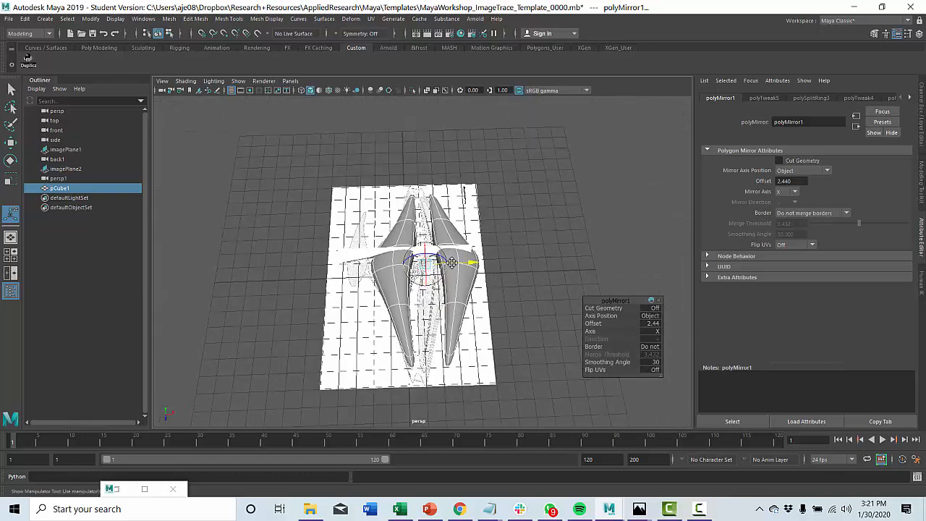
{"action": "left_click_drag", "start_coordinate": [463, 242], "coordinate": [454, 255], "text": "alt"}
{"action": "left_click_drag", "start_coordinate": [482, 219], "coordinate": [453, 245]}
- Turn off the smooth preview and separate the mirrored mesh into two individual objects
{"action": "key", "text": "1"}
{"action": "scroll", "coordinate": [451, 226], "scroll_direction": "up", "scroll_amount": 5}
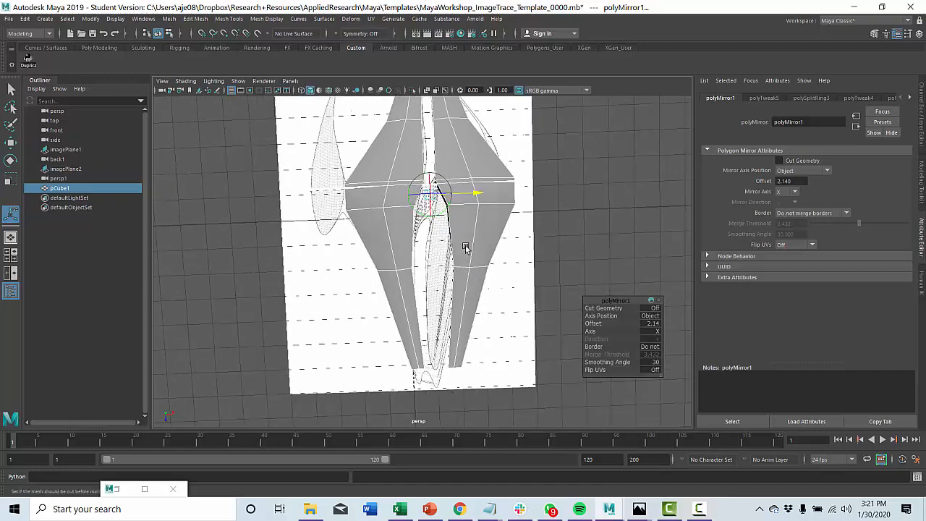
{"action": "left_click", "coordinate": [469, 228]}
{"action": "left_click_drag", "start_coordinate": [366, 212], "coordinate": [205, 65], "text": "alt"}
{"action": "left_click", "coordinate": [171, 20]}
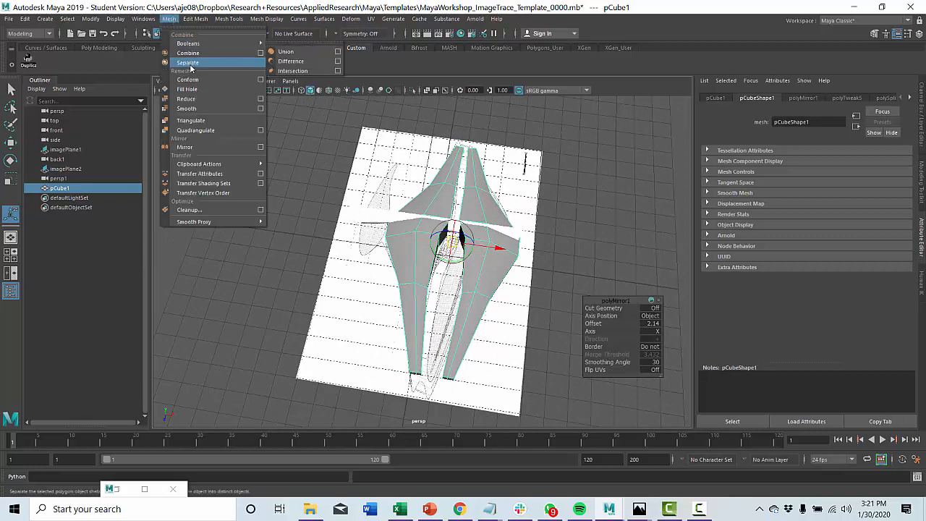
{"action": "left_click", "coordinate": [190, 64]}
{"action": "left_click", "coordinate": [302, 273]}
{"action": "left_click", "coordinate": [415, 258]}
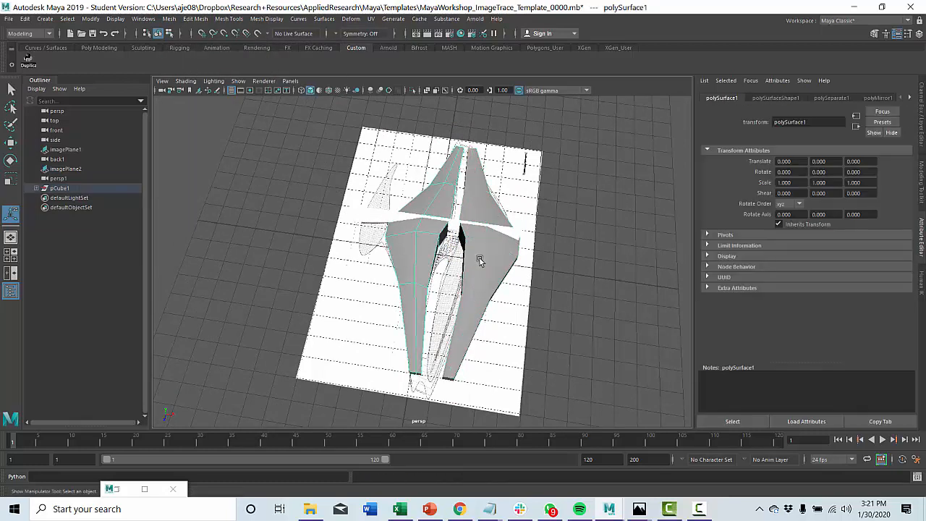
- Select the mirrored half and center its pivot
{"action": "left_click", "coordinate": [477, 264]}
{"action": "key", "text": "e"}
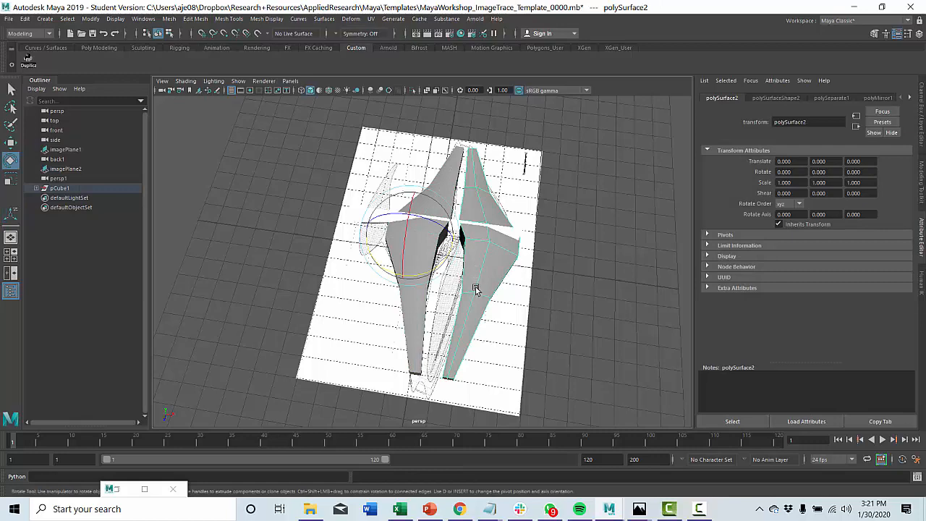
{"action": "scroll", "coordinate": [467, 266], "scroll_direction": "up", "scroll_amount": 4}
{"action": "middle_click_drag", "start_coordinate": [434, 298], "coordinate": [422, 251], "text": "alt"}
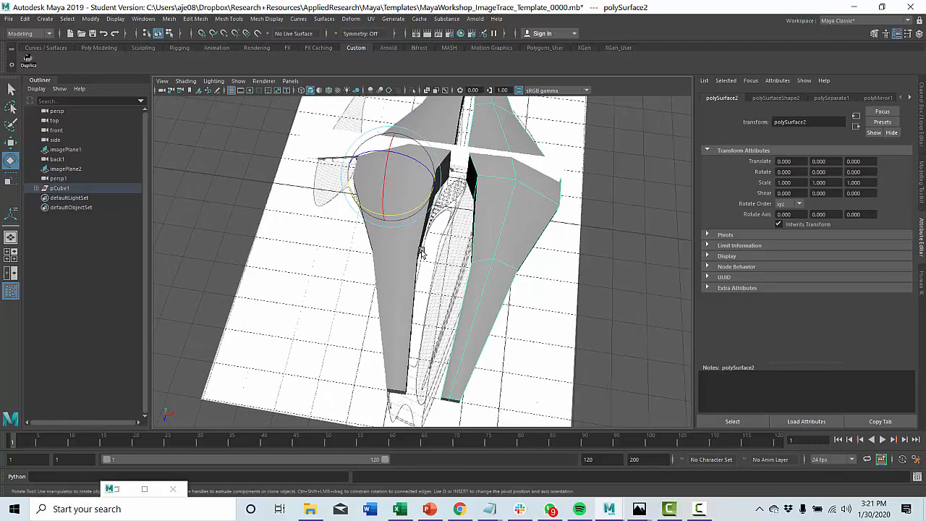
{"action": "mouse_move", "coordinate": [417, 263]}
{"action": "left_mouse_down", "text": "alt"}
{"action": "mouse_move", "coordinate": [448, 311]}
{"action": "mouse_move", "coordinate": [409, 278]}
{"action": "left_mouse_up", "text": "alt"}
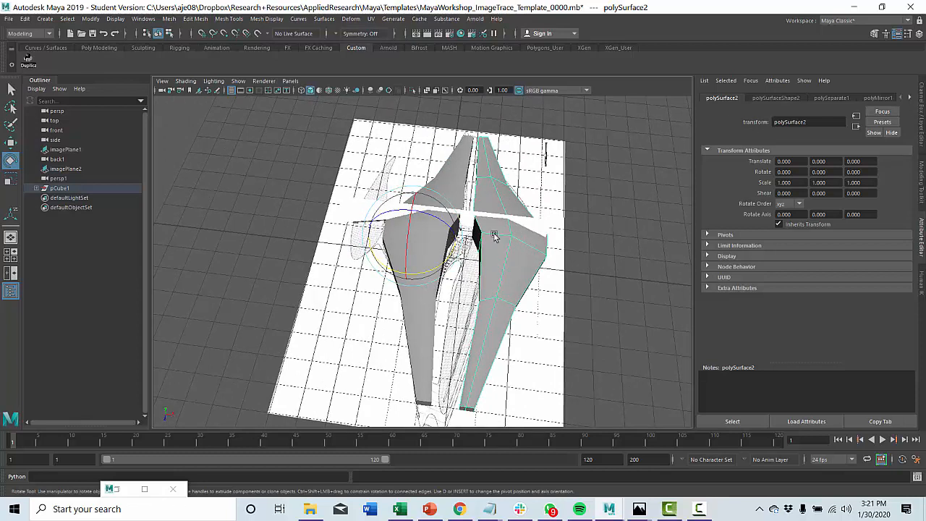
{"action": "left_click", "coordinate": [168, 19]}
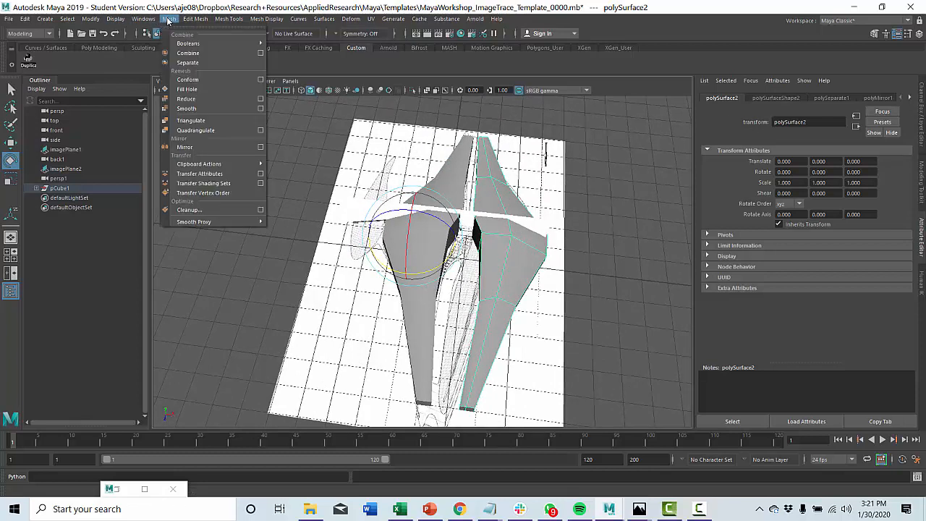
{"action": "mouse_move", "coordinate": [79, 20]}
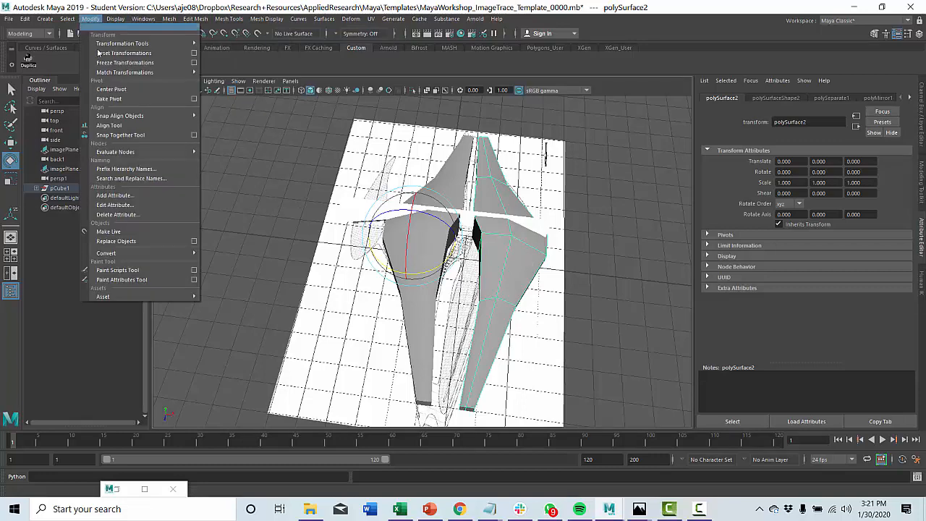
{"action": "left_click", "coordinate": [110, 89]}
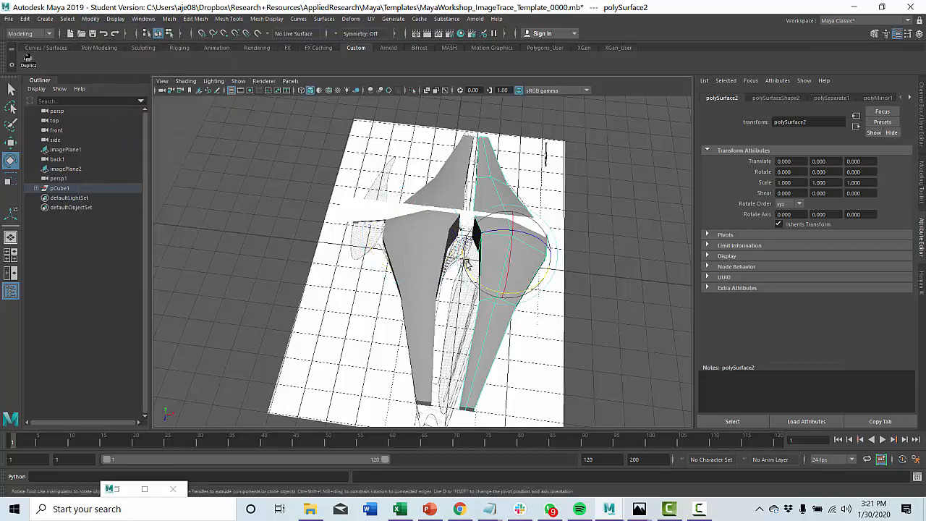
- Rotate the mirrored half about -2.684 degrees around Y and shift it along X toward the original half
{"action": "left_click_drag", "start_coordinate": [482, 286], "coordinate": [479, 288]}
{"action": "key", "text": "w"}
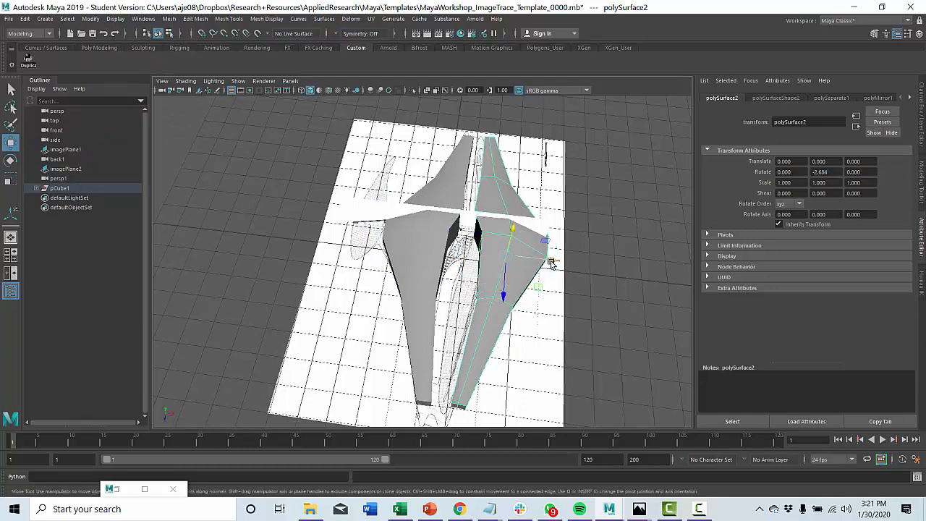
{"action": "left_click_drag", "start_coordinate": [551, 263], "coordinate": [538, 268]}
{"action": "left_click_drag", "start_coordinate": [498, 369], "coordinate": [520, 348], "text": "alt"}
- Switch the mirrored half to edge selection and move its lower cross edges inward along X to follow the plan
{"action": "right_click_drag", "start_coordinate": [504, 245], "coordinate": [500, 223]}
{"action": "left_click", "coordinate": [486, 284]}
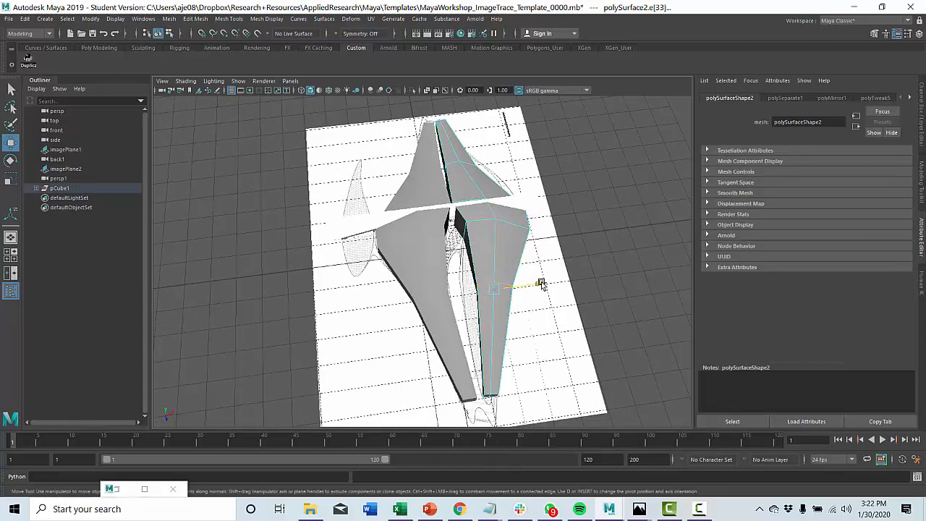
{"action": "mouse_move", "coordinate": [542, 285]}
{"action": "left_mouse_down"}
{"action": "mouse_move", "coordinate": [529, 283]}
{"action": "mouse_move", "coordinate": [490, 389]}
{"action": "mouse_move", "coordinate": [451, 325]}
{"action": "mouse_move", "coordinate": [481, 321]}
{"action": "mouse_move", "coordinate": [441, 292]}
{"action": "left_mouse_up"}
- Turn on X-Ray shading and move the cross edge beside the section image outward along X to align its inner end with the plan
{"action": "left_click", "coordinate": [185, 80]}
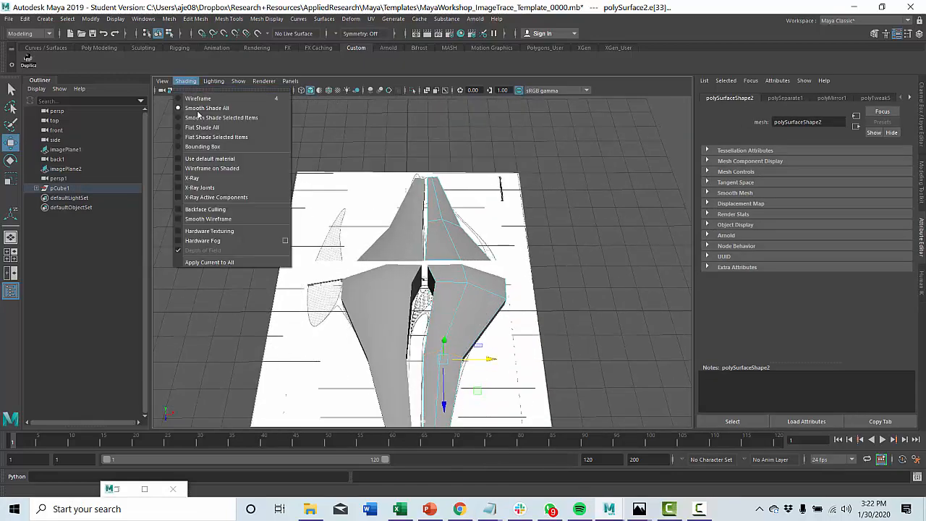
{"action": "left_click", "coordinate": [179, 177]}
{"action": "mouse_move", "coordinate": [362, 213]}
{"action": "left_mouse_down", "text": "alt"}
{"action": "mouse_move", "coordinate": [393, 217]}
{"action": "mouse_move", "coordinate": [435, 262]}
{"action": "left_mouse_up", "text": "alt"}
{"action": "scroll", "coordinate": [435, 262], "scroll_direction": "up", "scroll_amount": 6}
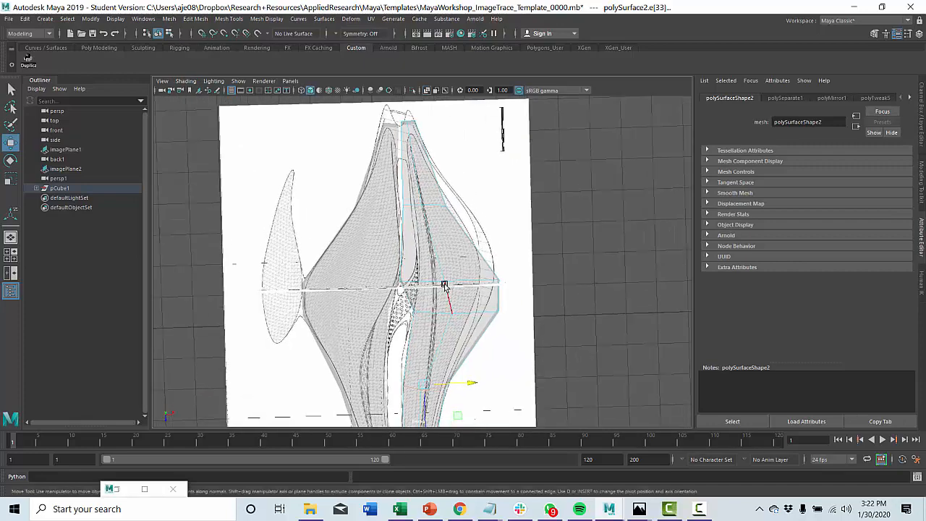
{"action": "left_click", "coordinate": [409, 304]}
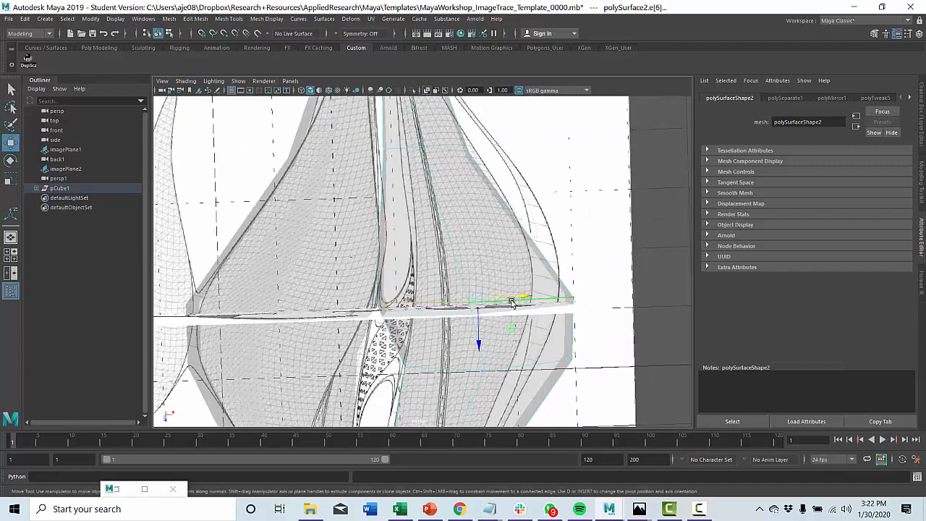
{"action": "left_click_drag", "start_coordinate": [511, 302], "coordinate": [557, 297]}
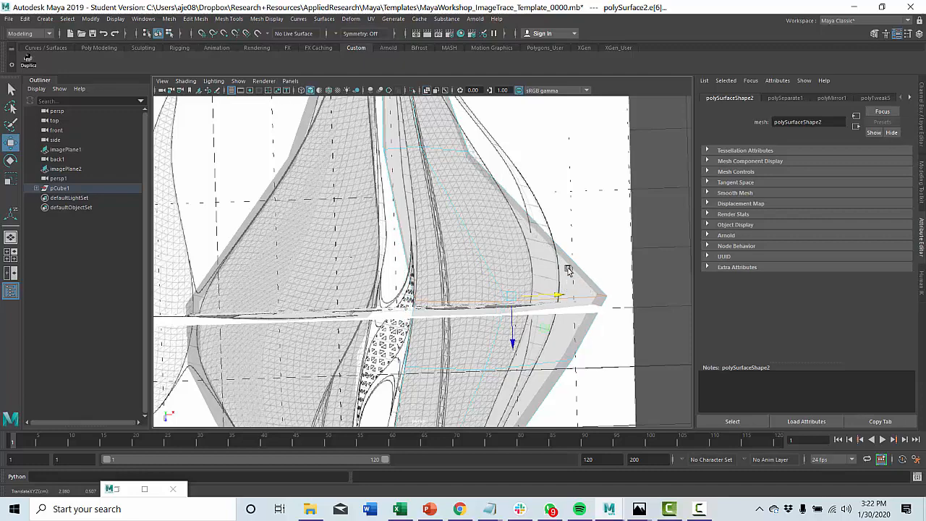
- Move the outer side edges next to the section image inward along X to the plan outline
{"action": "middle_click_drag", "start_coordinate": [568, 269], "coordinate": [495, 208], "text": "alt"}
{"action": "left_click_drag", "start_coordinate": [516, 243], "coordinate": [554, 220], "text": "alt"}
{"action": "left_click", "coordinate": [532, 289]}
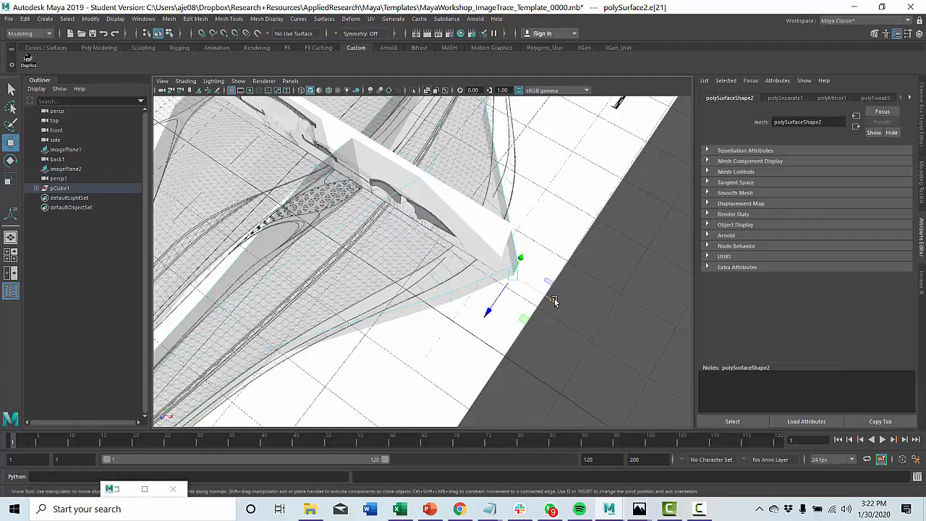
{"action": "left_click_drag", "start_coordinate": [554, 301], "coordinate": [445, 294]}
{"action": "left_click", "coordinate": [456, 301]}
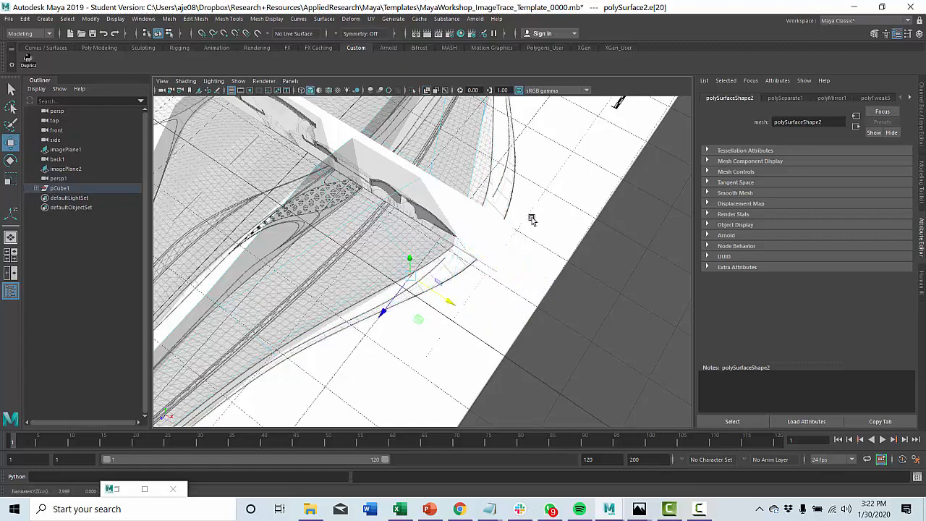
- Select the short vertical edge midway along the mirrored half's outer side and turn off X-Ray shading
{"action": "left_click_drag", "start_coordinate": [532, 218], "coordinate": [375, 318], "text": "alt"}
{"action": "left_click_drag", "start_coordinate": [329, 320], "coordinate": [428, 331], "text": "alt"}
{"action": "left_click", "coordinate": [449, 288]}
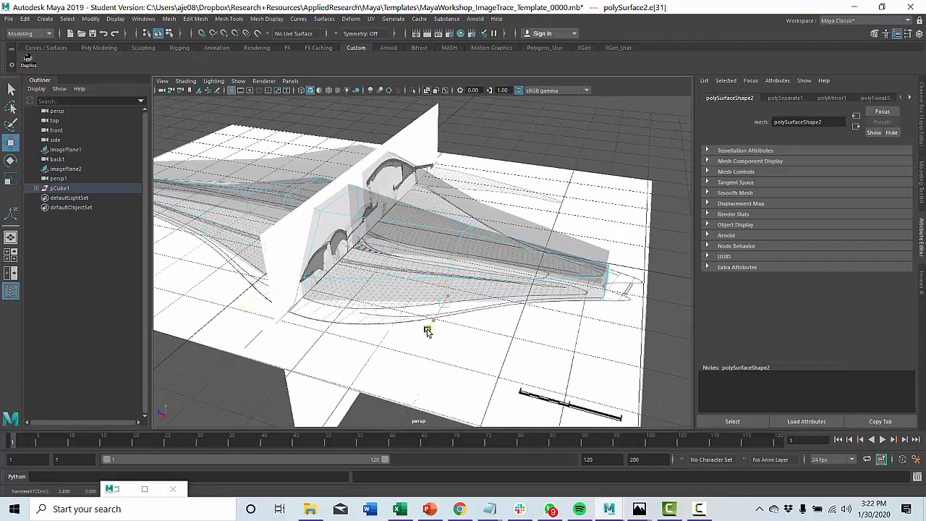
{"action": "left_click_drag", "start_coordinate": [405, 296], "coordinate": [458, 308], "text": "alt"}
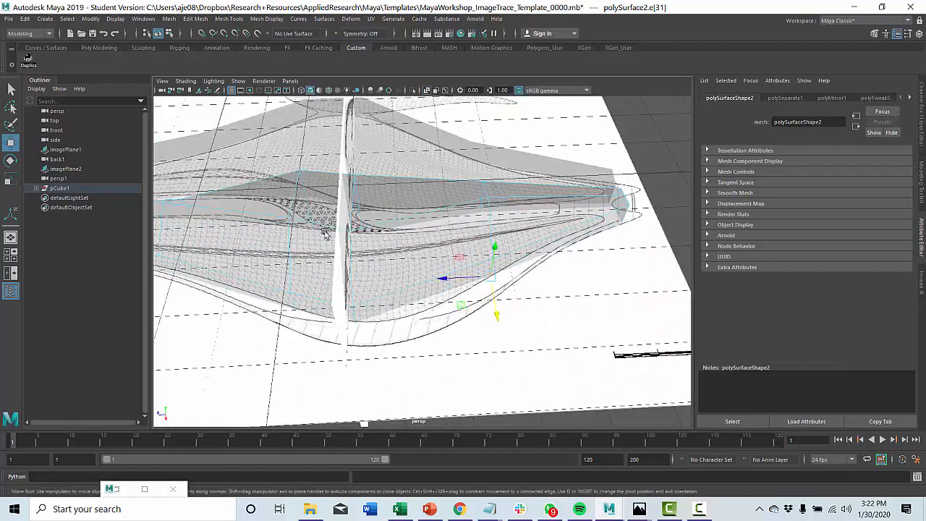
{"action": "left_click", "coordinate": [185, 80]}
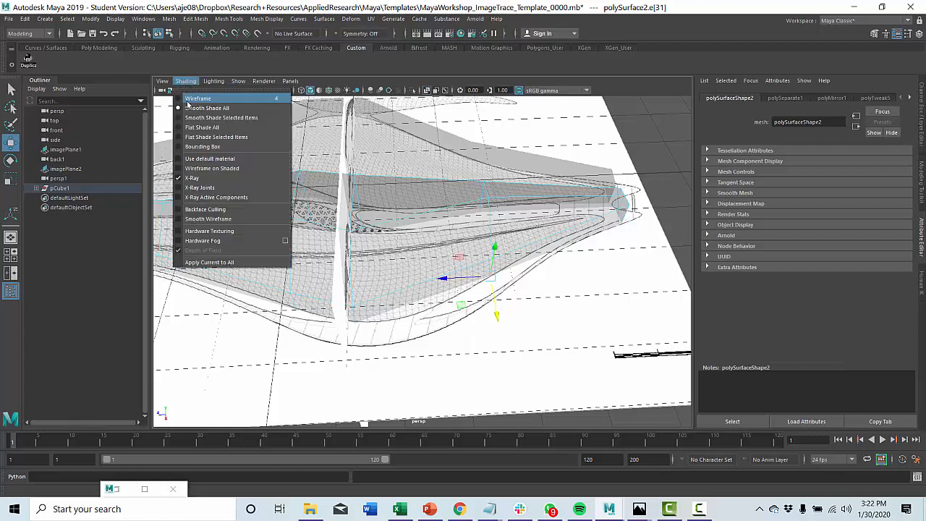
{"action": "left_click", "coordinate": [190, 178]}
{"action": "left_click_drag", "start_coordinate": [340, 246], "coordinate": [413, 275], "text": "alt"}
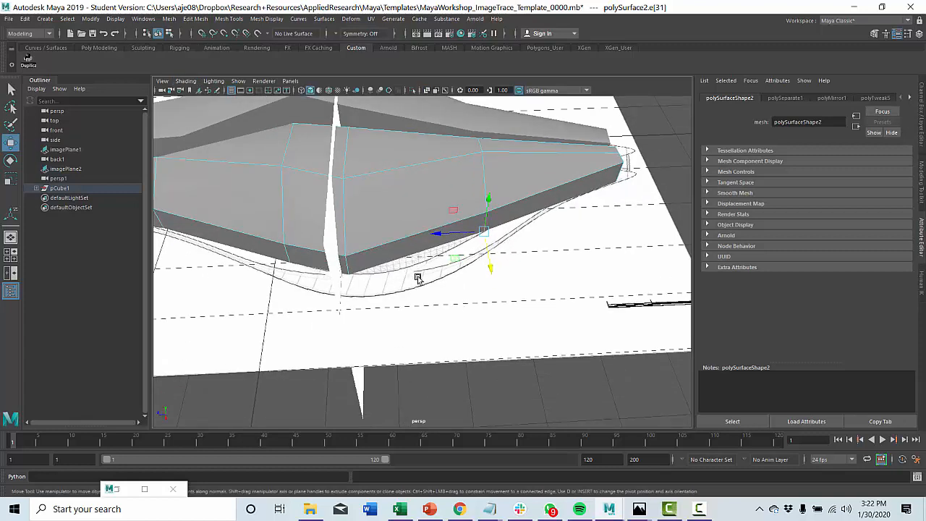
- Try moving the outer vertical edge along Z toward the section image and outward along X, and undo both moves
{"action": "left_click_drag", "start_coordinate": [437, 236], "coordinate": [354, 243]}
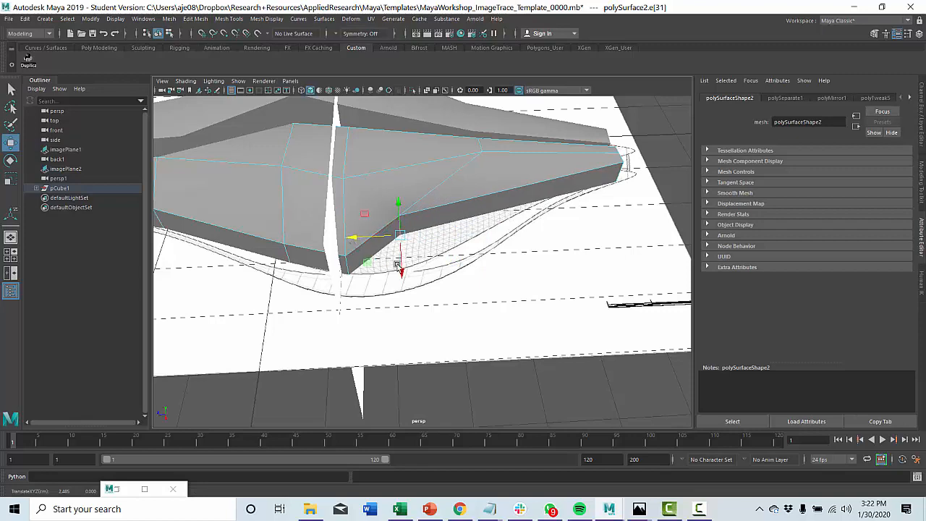
{"action": "left_click_drag", "start_coordinate": [403, 283], "coordinate": [407, 312]}
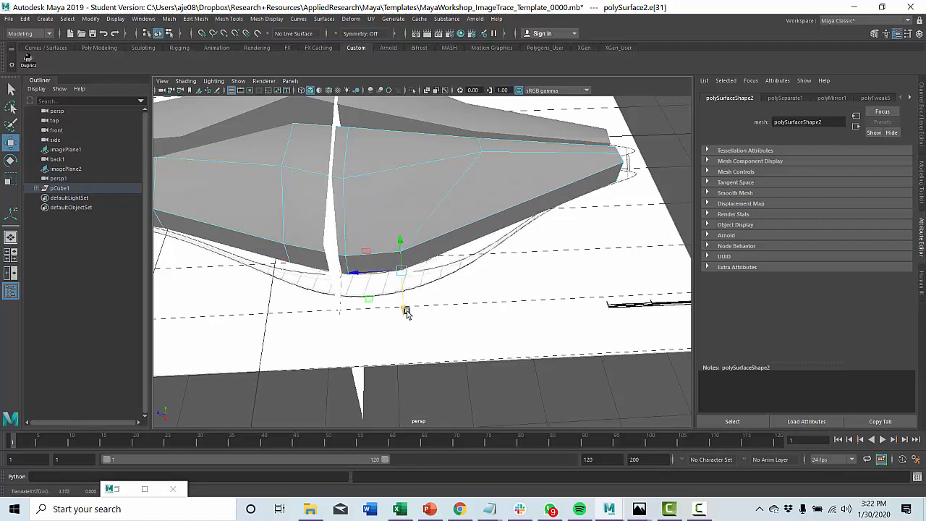
{"action": "key", "text": "ctrl+z"}
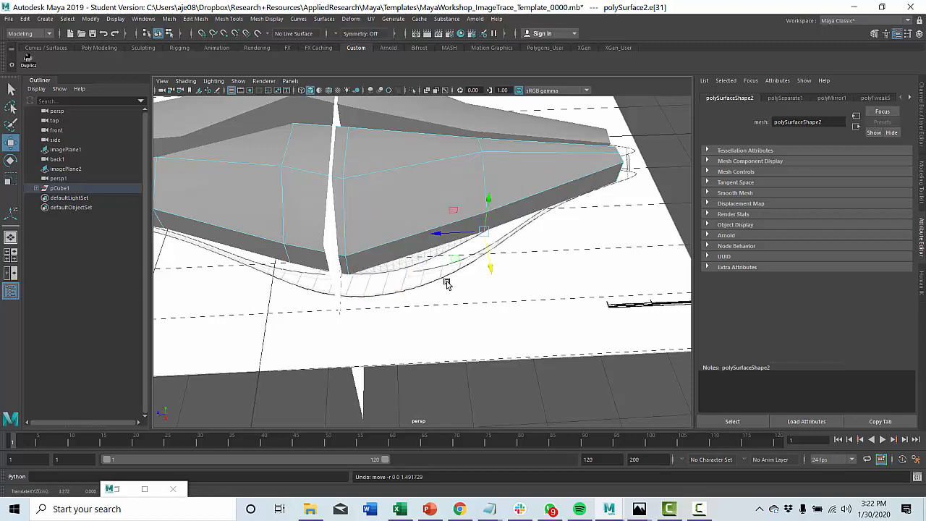
- Orient the Move tool's custom axis to the mirrored half's lower side edge and try sliding the vertical edge along it
{"action": "left_click_drag", "start_coordinate": [448, 282], "coordinate": [452, 278], "text": "alt"}
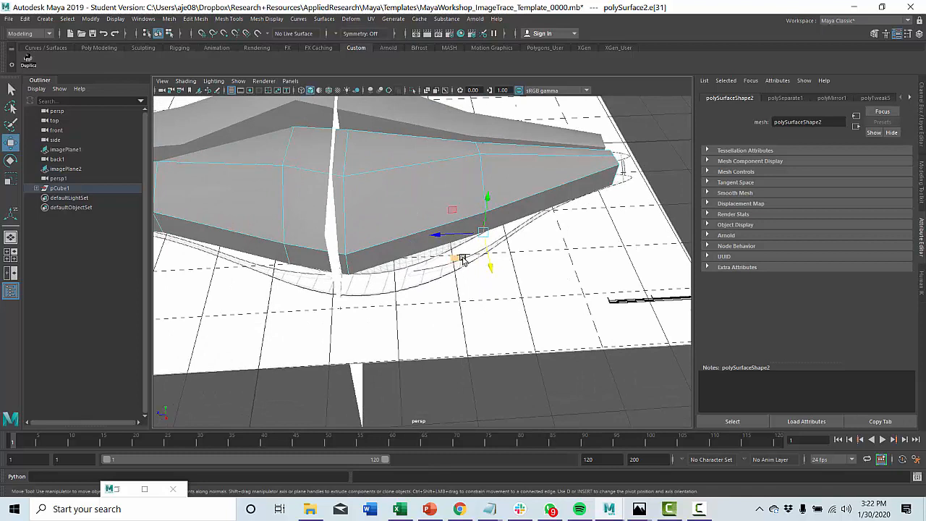
{"action": "left_click", "coordinate": [487, 232]}
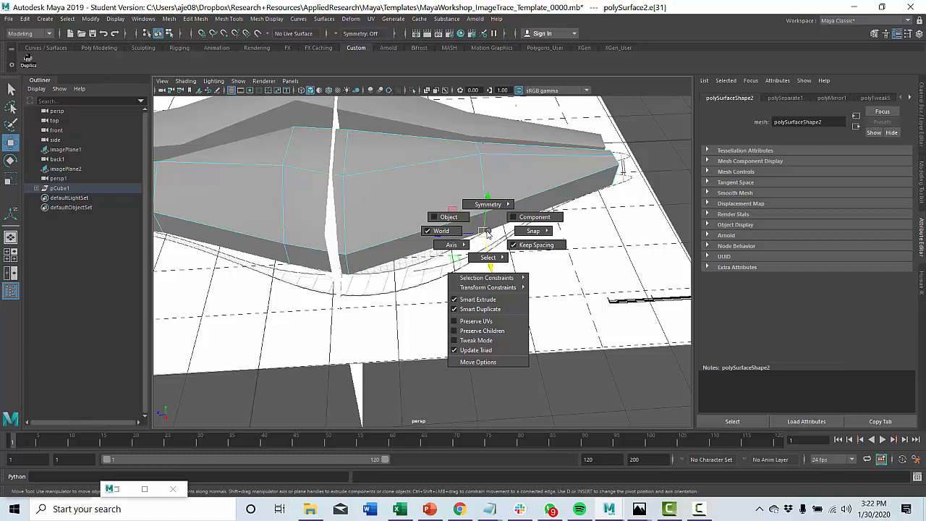
{"action": "mouse_move", "coordinate": [453, 246]}
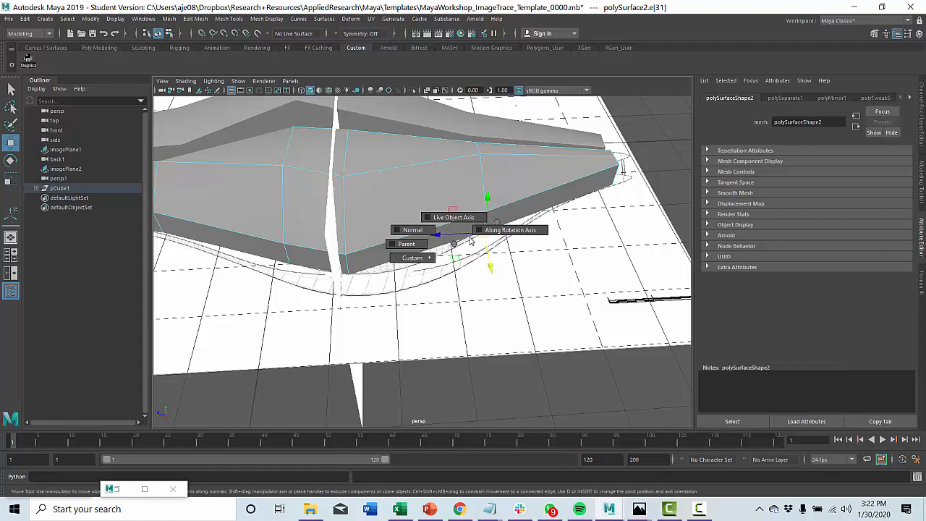
{"action": "left_click_drag", "start_coordinate": [470, 241], "coordinate": [501, 220]}
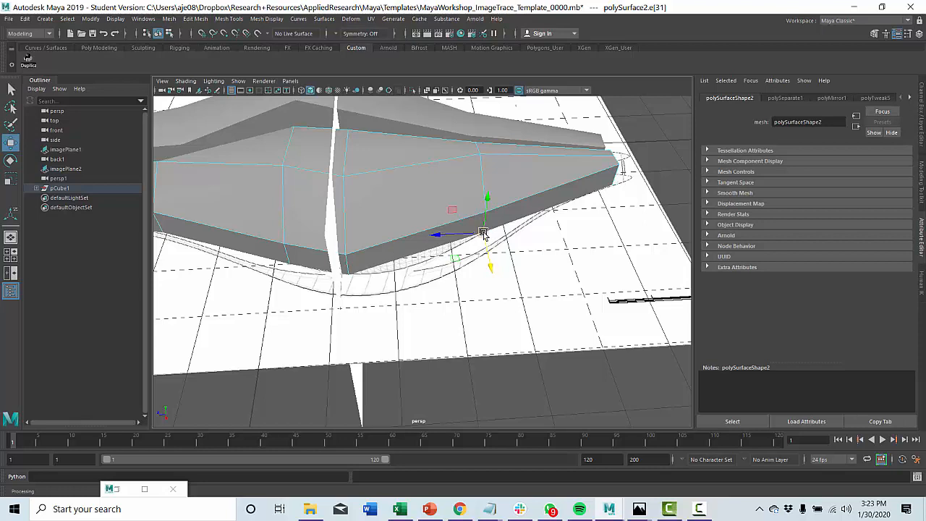
{"action": "left_click_drag", "start_coordinate": [483, 233], "coordinate": [450, 251]}
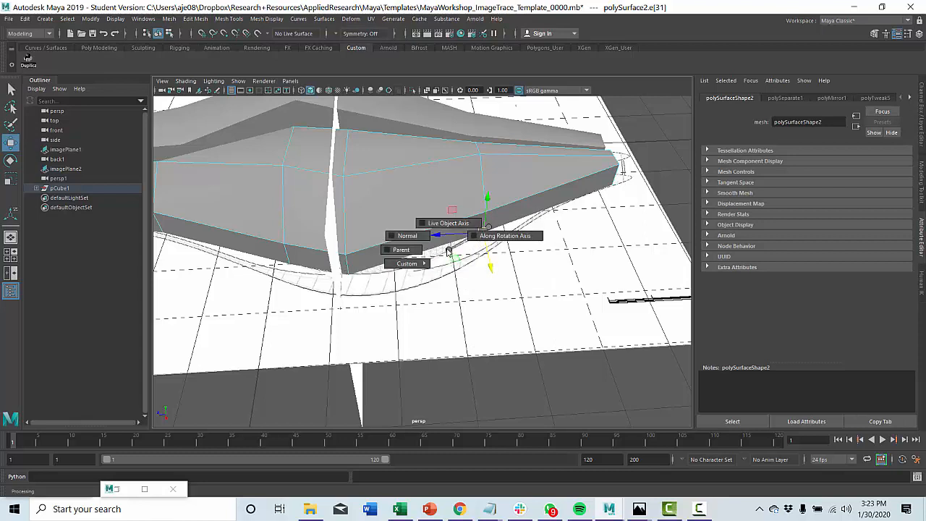
{"action": "left_click_drag", "start_coordinate": [450, 251], "coordinate": [424, 289]}
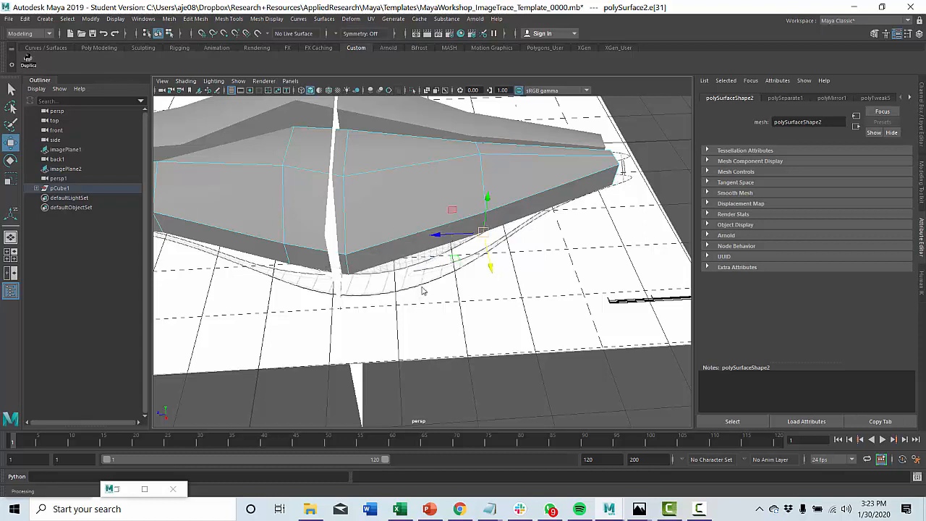
{"action": "left_click", "coordinate": [424, 289]}
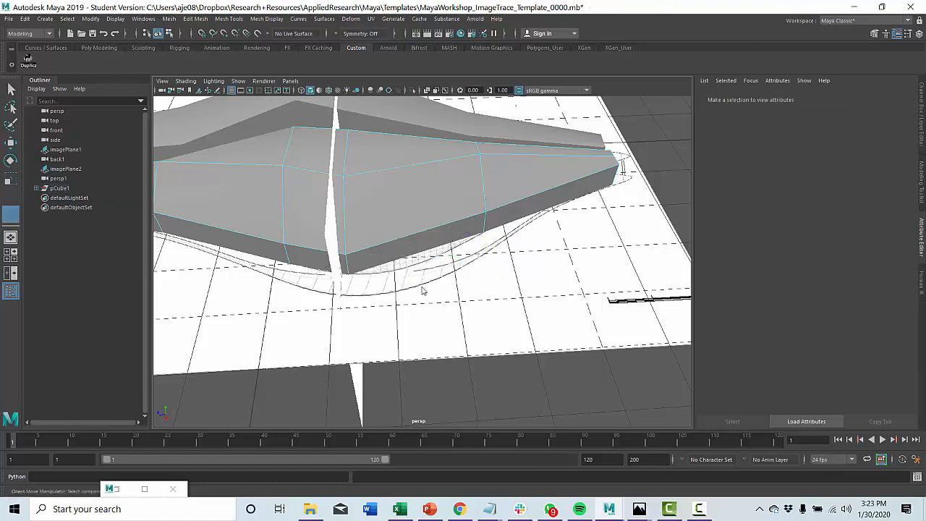
{"action": "left_click", "coordinate": [426, 241]}
{"action": "left_click_drag", "start_coordinate": [435, 223], "coordinate": [496, 226]}
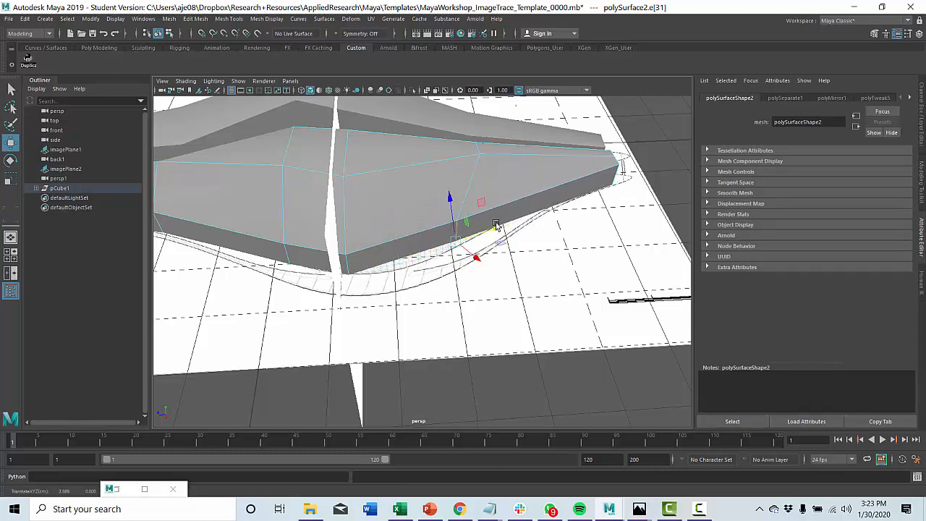
{"action": "key", "text": "ctrl+z"}
- Select the mirrored half's top cross edge and try raising the weight of its polySplitRing2 history node
{"action": "left_click", "coordinate": [482, 172]}
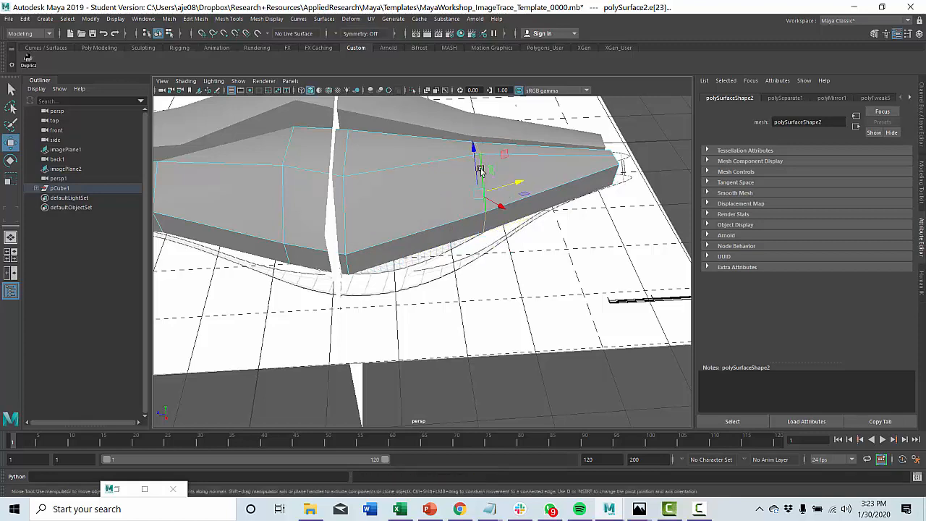
{"action": "left_click_drag", "start_coordinate": [477, 189], "coordinate": [425, 302], "text": "alt"}
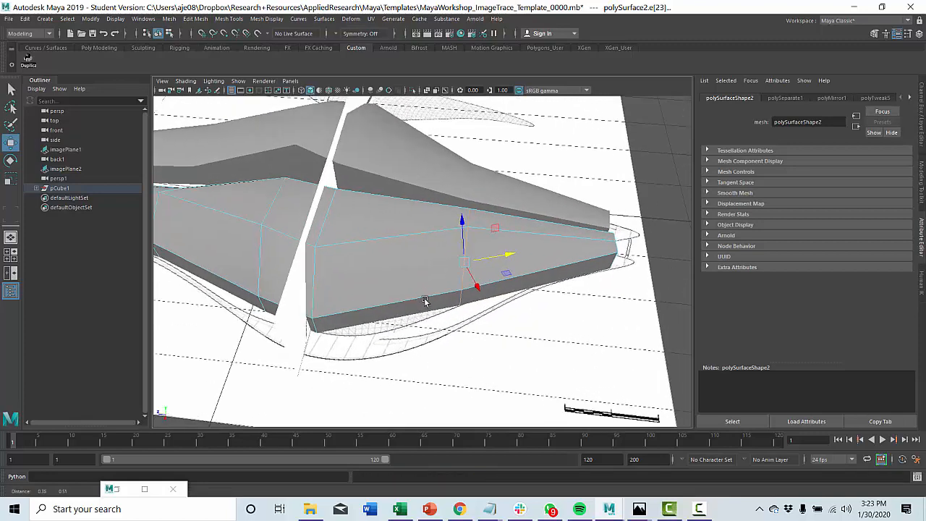
{"action": "left_click", "coordinate": [910, 99]}
{"action": "left_click", "coordinate": [910, 98]}
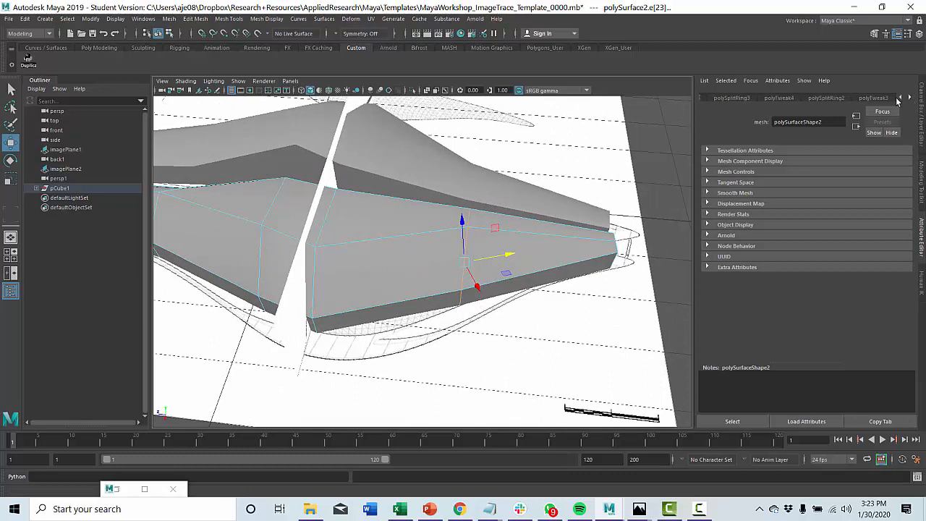
{"action": "left_click", "coordinate": [829, 98]}
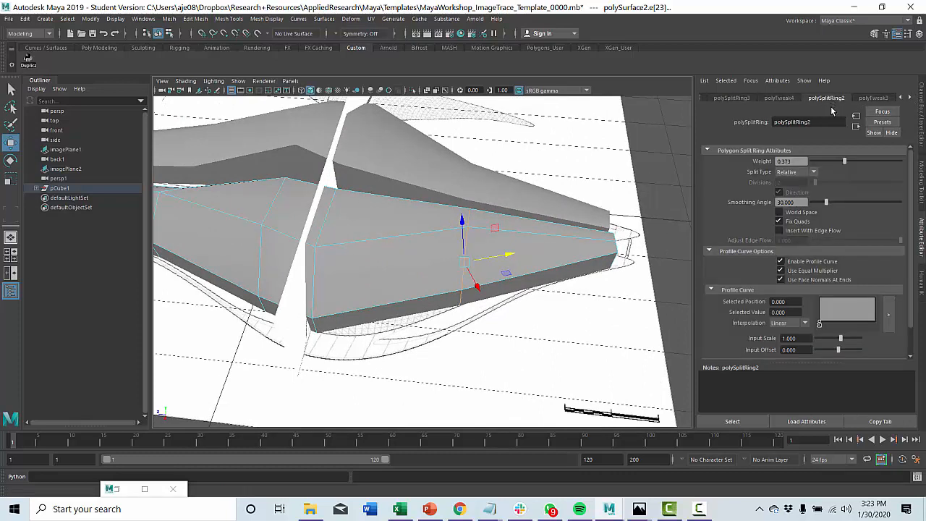
{"action": "left_click_drag", "start_coordinate": [845, 167], "coordinate": [851, 163]}
- Look through the mirrored half's remaining construction history nodes
{"action": "left_click", "coordinate": [909, 98]}
{"action": "left_click", "coordinate": [909, 98]}
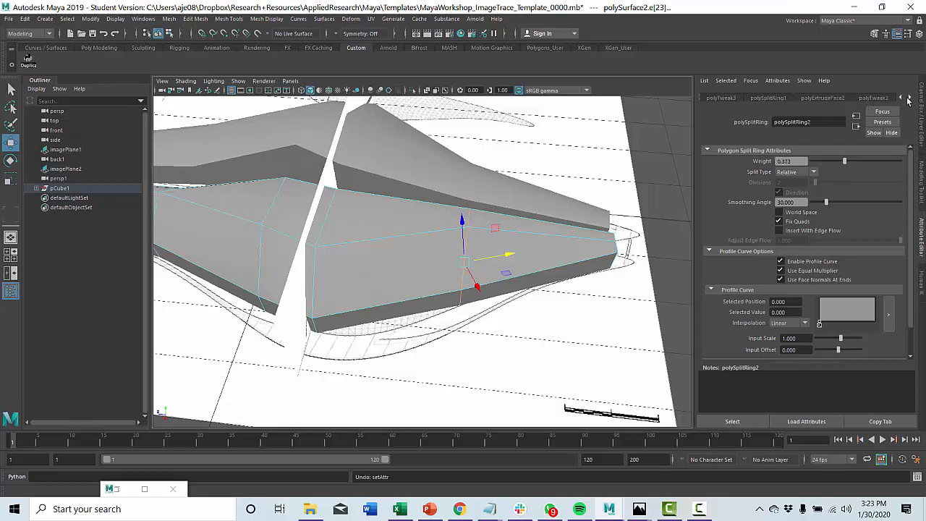
{"action": "left_click", "coordinate": [909, 99]}
{"action": "left_click", "coordinate": [909, 99]}
{"action": "left_click", "coordinate": [909, 99]}
{"action": "left_click", "coordinate": [909, 98]}
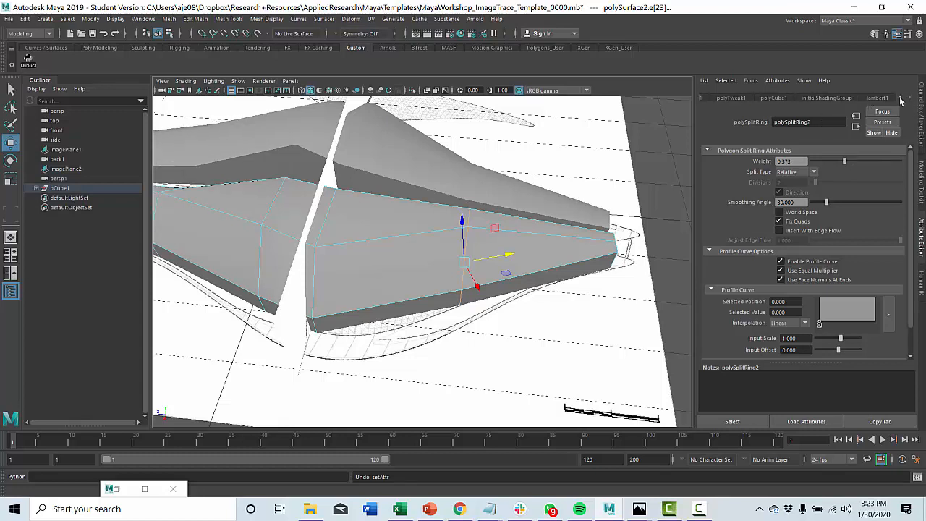
{"action": "left_click", "coordinate": [900, 100]}
- Frame the original half, switch it to edge selection, and select the cross edge midway along its top
{"action": "left_click", "coordinate": [418, 152]}
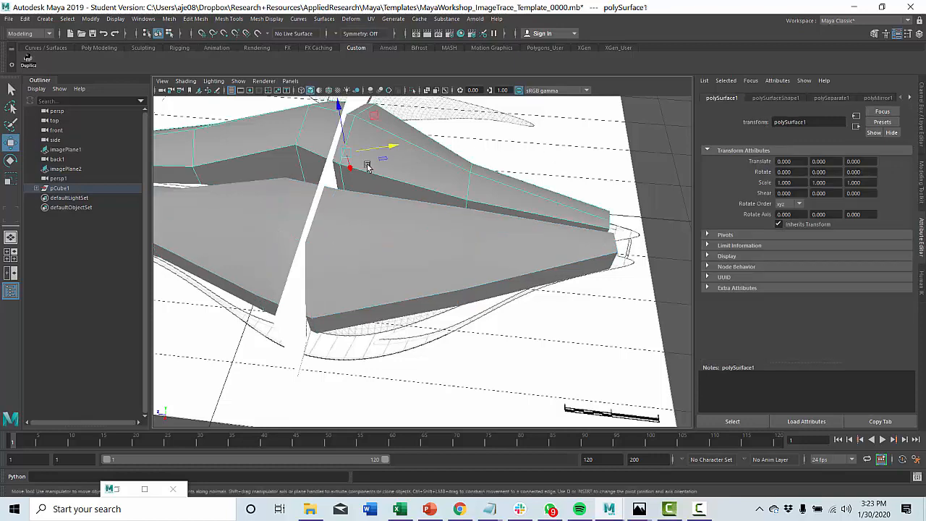
{"action": "middle_click_drag", "start_coordinate": [369, 165], "coordinate": [416, 190], "text": "alt"}
{"action": "key", "text": "f"}
{"action": "left_click_drag", "start_coordinate": [337, 273], "coordinate": [496, 273], "text": "alt"}
{"action": "scroll", "coordinate": [442, 269], "scroll_direction": "up", "scroll_amount": 5}
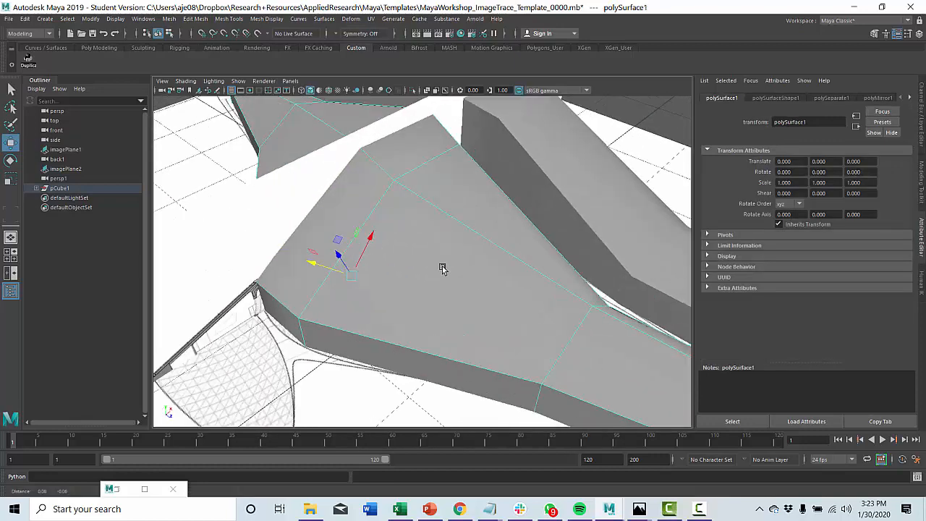
{"action": "left_click_drag", "start_coordinate": [449, 295], "coordinate": [432, 284], "text": "alt"}
{"action": "right_click_drag", "start_coordinate": [437, 281], "coordinate": [436, 228]}
{"action": "left_click", "coordinate": [438, 272]}
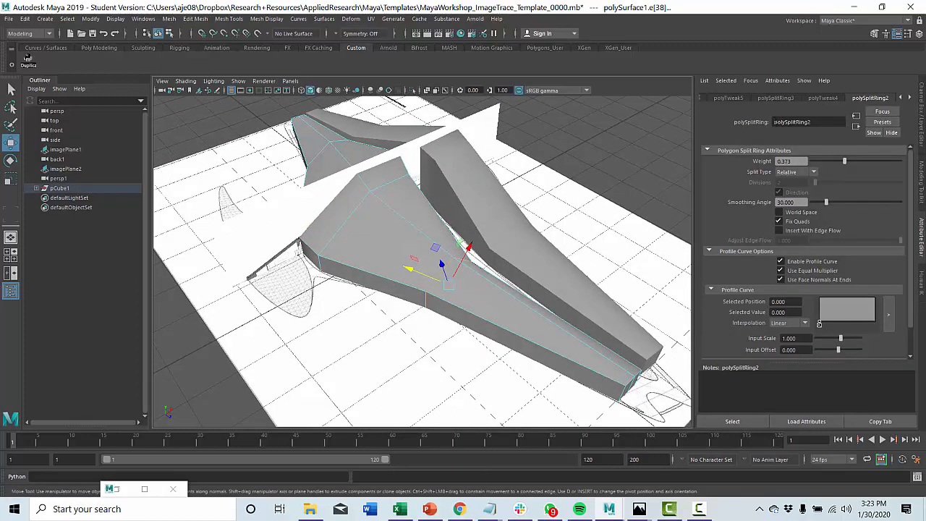
- Try lowering the weight of the original half's polySplitRing3 node, and undo the change
{"action": "left_click", "coordinate": [778, 100]}
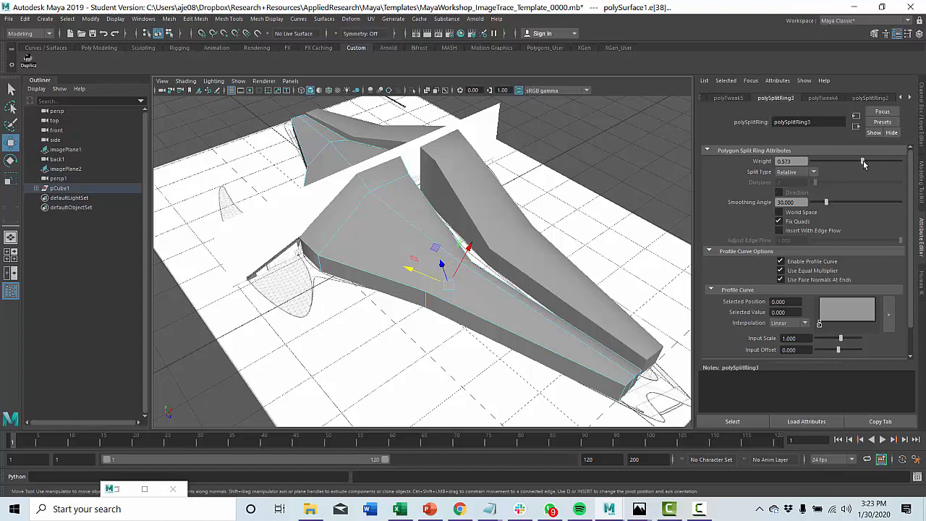
{"action": "mouse_move", "coordinate": [863, 161]}
{"action": "left_mouse_down"}
{"action": "mouse_move", "coordinate": [874, 158]}
{"action": "mouse_move", "coordinate": [853, 162]}
{"action": "left_mouse_up"}
{"action": "key", "text": "ctrl+z"}
- Look through the original half's construction history for the polySplitRing nodes
{"action": "left_click", "coordinate": [728, 98]}
{"action": "left_click", "coordinate": [901, 98]}
{"action": "left_click", "coordinate": [901, 98]}
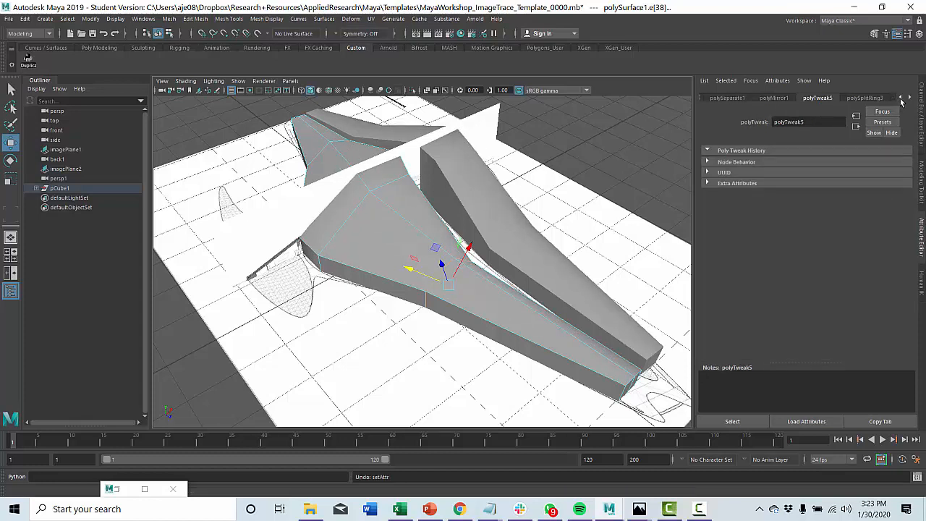
{"action": "left_click", "coordinate": [901, 99]}
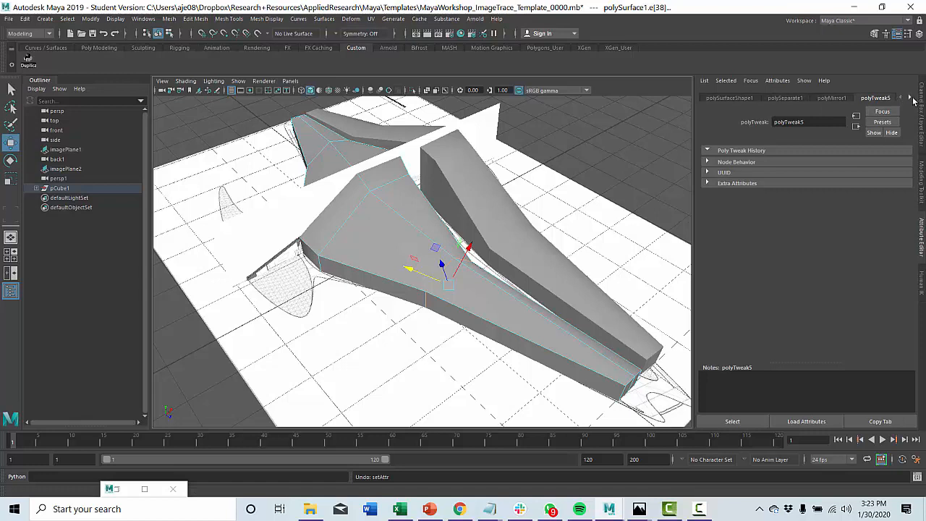
{"action": "left_click", "coordinate": [910, 98]}
{"action": "left_click", "coordinate": [910, 98]}
{"action": "left_click", "coordinate": [910, 98]}
{"action": "left_click", "coordinate": [909, 97]}
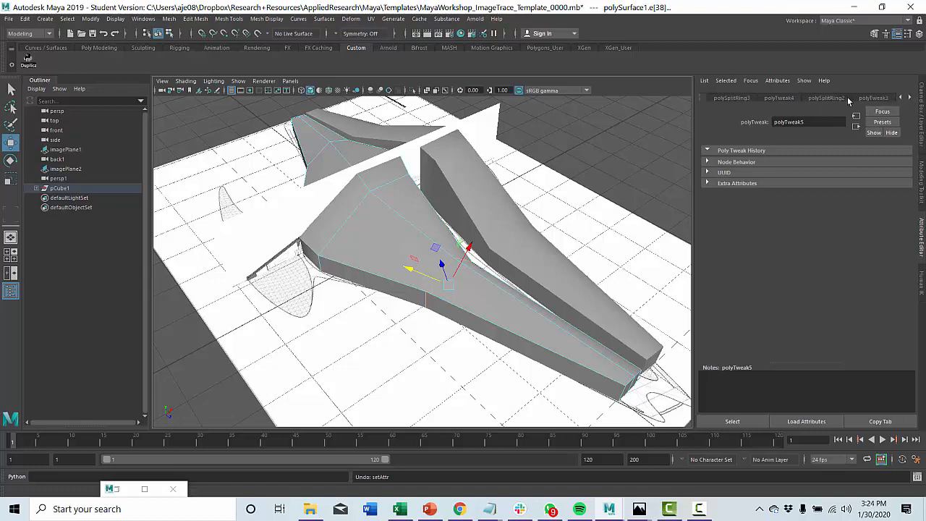
- Return to the polySplitRing3 node, try a lower weight again, and undo it
{"action": "left_click", "coordinate": [901, 99]}
{"action": "left_click", "coordinate": [772, 98]}
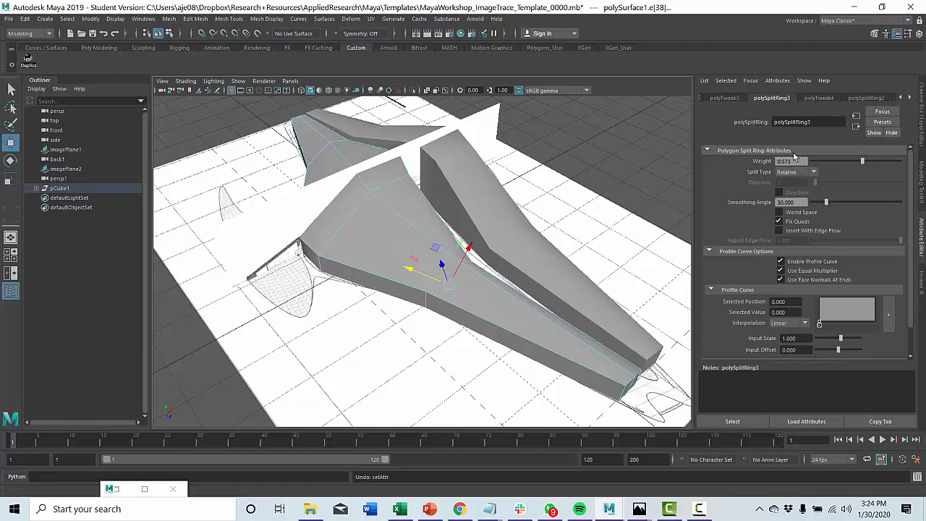
{"action": "left_click_drag", "start_coordinate": [864, 161], "coordinate": [849, 161]}
{"action": "key", "text": "ctrl+z"}
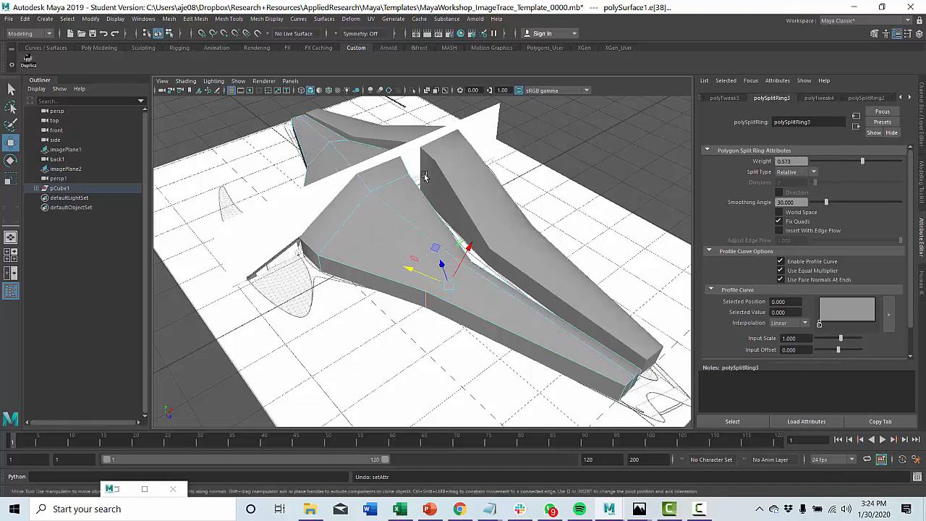
- Select the lengthwise ridge edge on the original half's top and set its polySplitRing3 weight to 0.1
{"action": "scroll", "coordinate": [427, 181], "scroll_direction": "up", "scroll_amount": 2}
{"action": "middle_click_drag", "start_coordinate": [443, 197], "coordinate": [461, 225], "text": "alt"}
{"action": "left_click_drag", "start_coordinate": [462, 245], "coordinate": [389, 211], "text": "alt"}
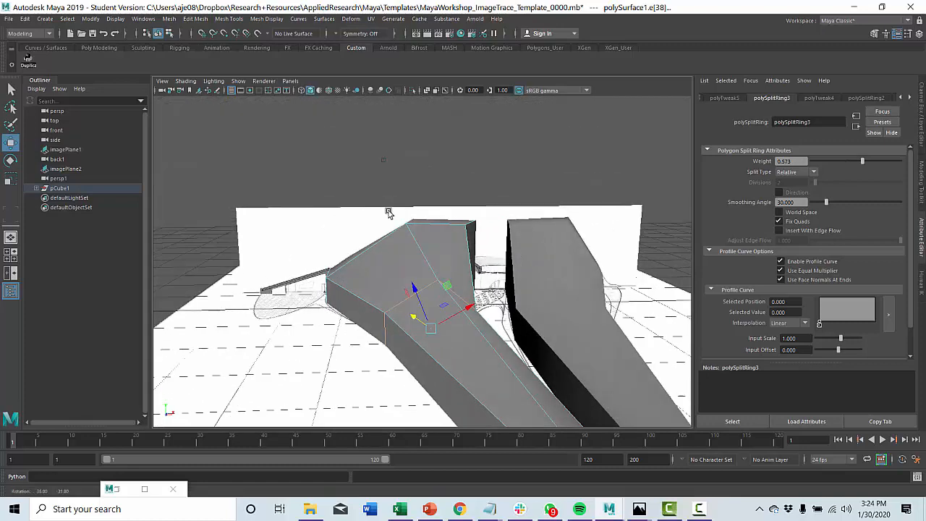
{"action": "left_click", "coordinate": [415, 238]}
{"action": "scroll", "coordinate": [419, 239], "scroll_direction": "down", "scroll_amount": 2}
{"action": "left_click_drag", "start_coordinate": [424, 247], "coordinate": [584, 204], "text": "alt"}
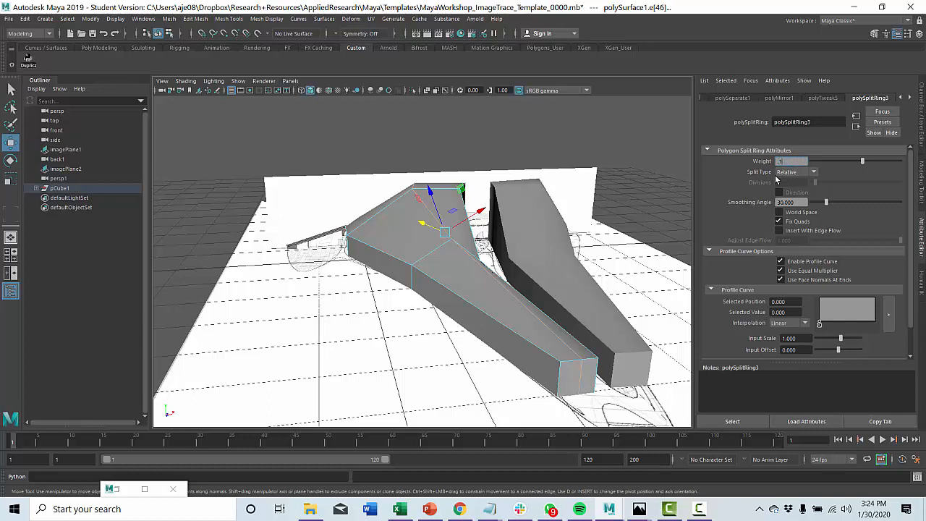
{"action": "key", "text": "Return"}
{"action": "left_click_drag", "start_coordinate": [398, 264], "coordinate": [373, 249], "text": "alt"}
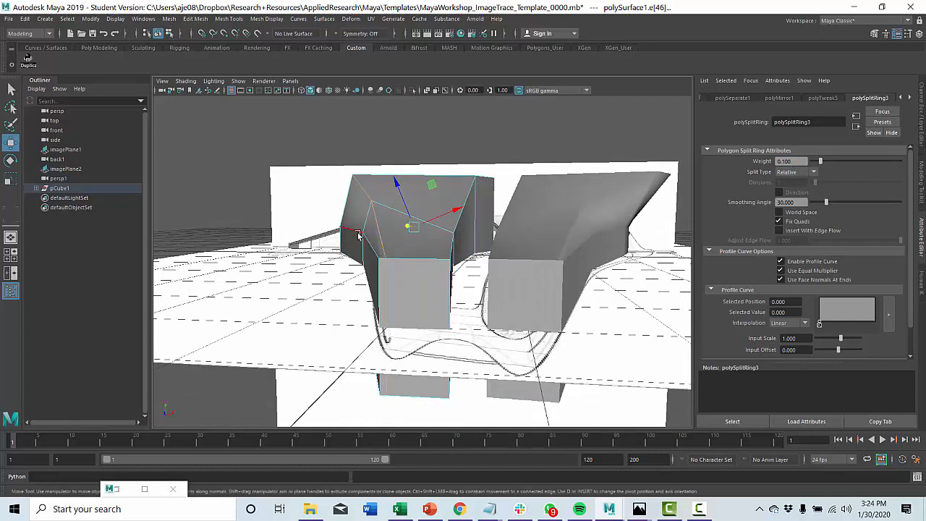
- Set the polySplitRing3 weight of the lengthwise ridge edge to 0.9
{"action": "left_click_drag", "start_coordinate": [439, 267], "coordinate": [440, 268], "text": "alt"}
{"action": "double_click", "coordinate": [799, 162]}
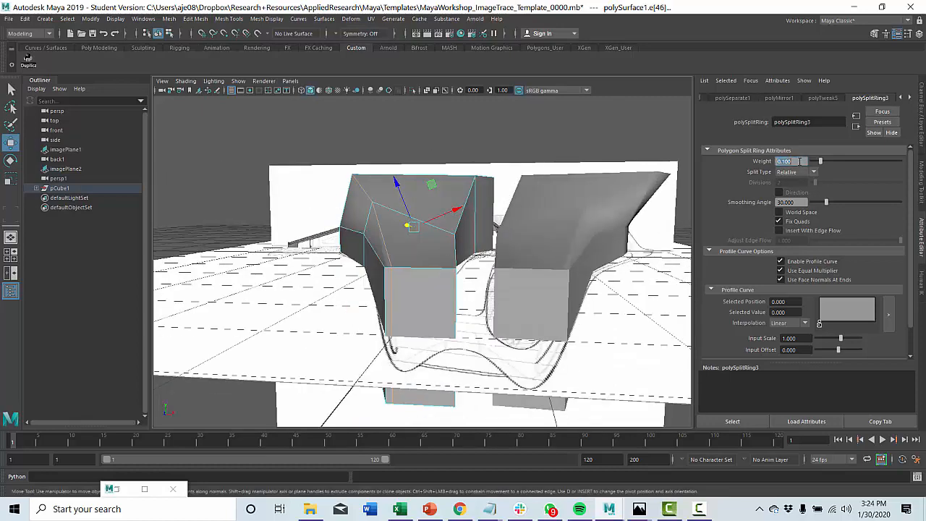
{"action": "type", "text": ".9"}
{"action": "key", "text": "Return"}
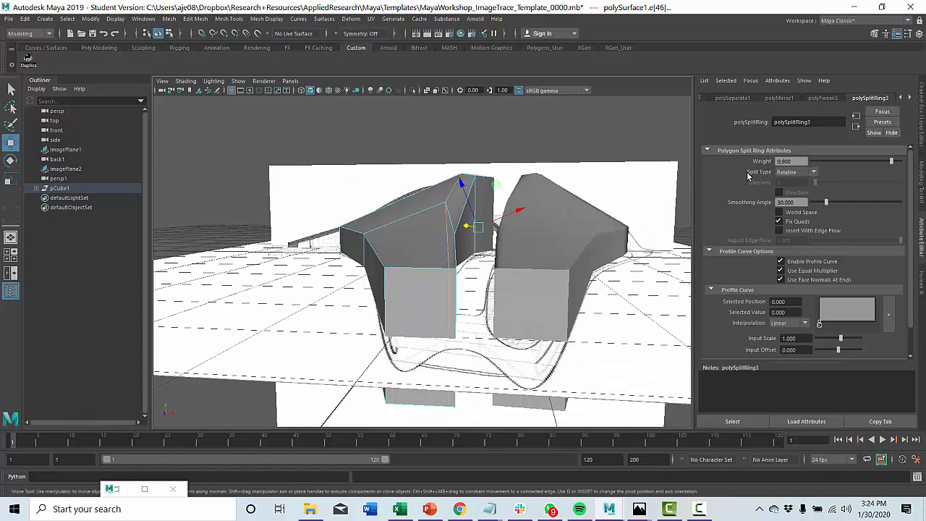
- Leave the edge selection and select the original half as a whole object
{"action": "left_click", "coordinate": [367, 238]}
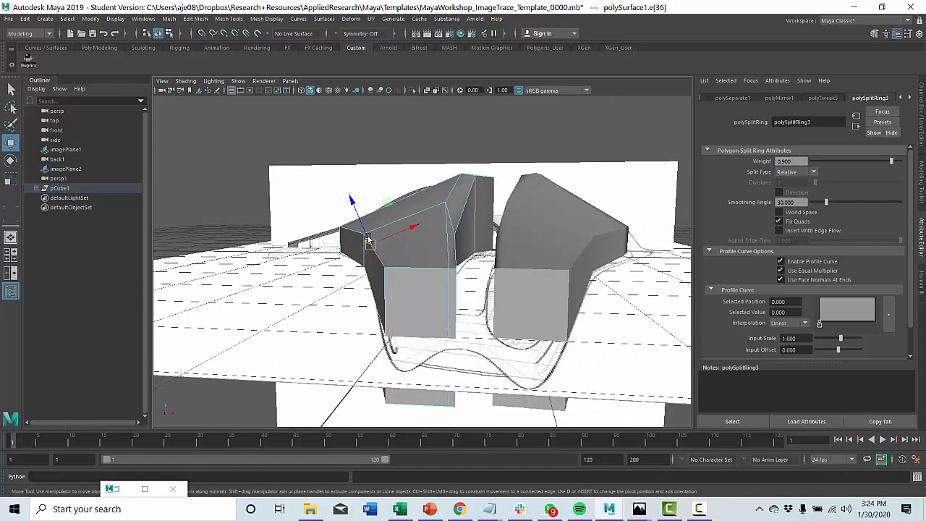
{"action": "left_click_drag", "start_coordinate": [296, 167], "coordinate": [321, 140], "text": "alt"}
{"action": "left_click", "coordinate": [320, 141]}
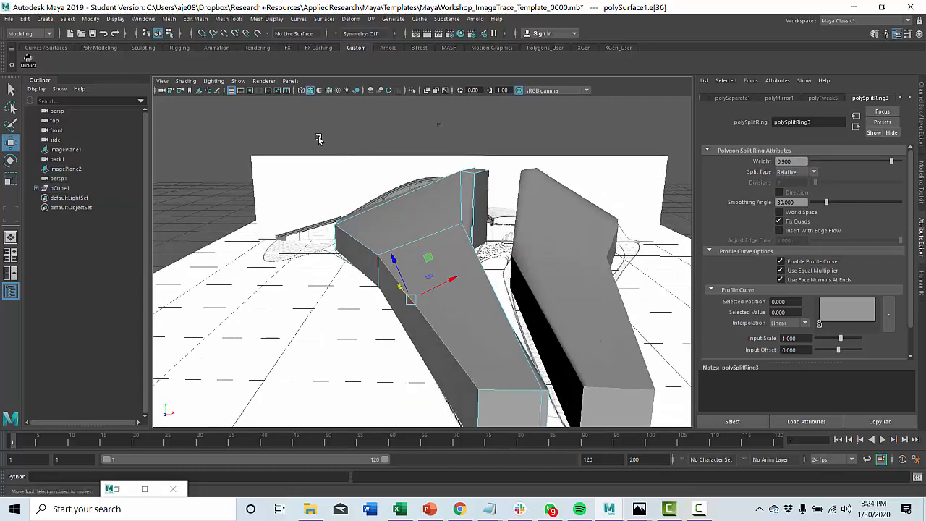
{"action": "left_click", "coordinate": [583, 247]}
{"action": "left_click_drag", "start_coordinate": [583, 247], "coordinate": [450, 243], "text": "alt"}
{"action": "left_click", "coordinate": [450, 244]}
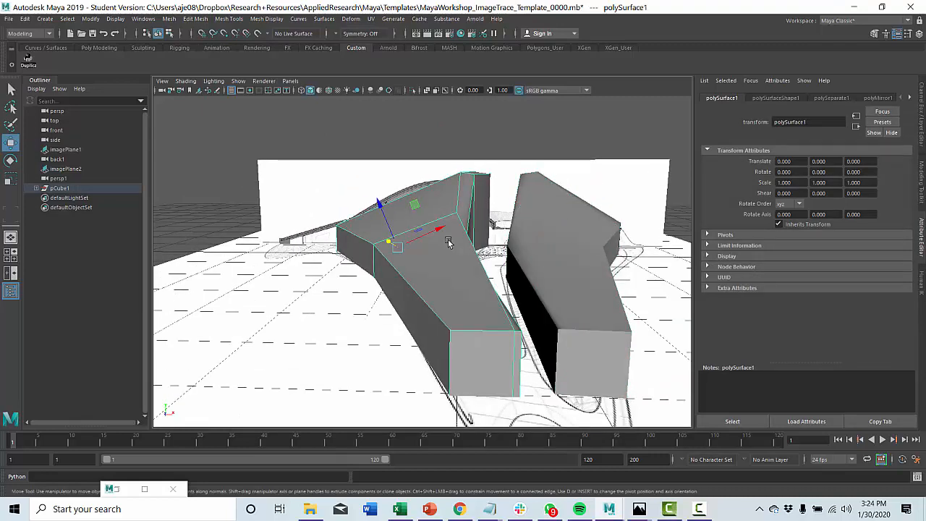
{"action": "left_click_drag", "start_coordinate": [410, 206], "coordinate": [463, 203], "text": "alt"}
- Open the original half's polySplitRing3 node and set a key on its 0.9 weight at frame 1
{"action": "left_click", "coordinate": [777, 98]}
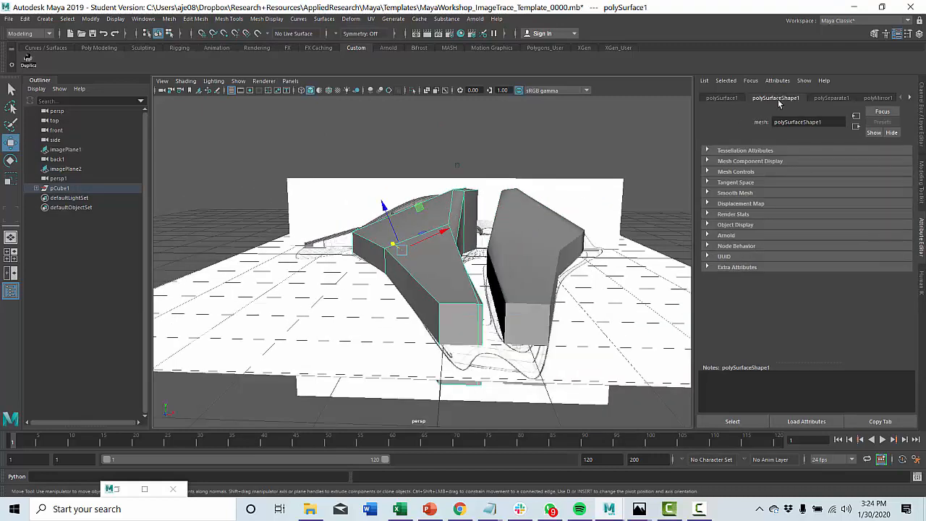
{"action": "left_click", "coordinate": [833, 98]}
{"action": "left_click", "coordinate": [875, 98]}
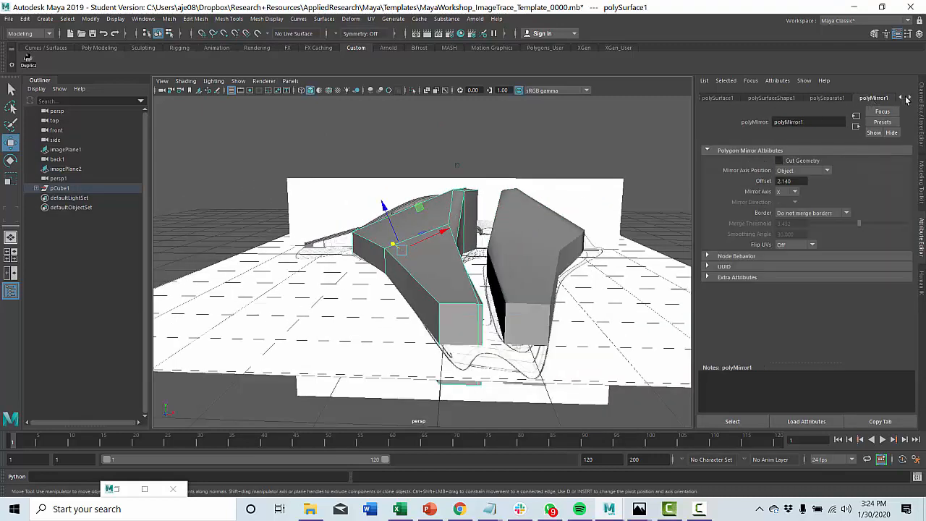
{"action": "left_click", "coordinate": [909, 99]}
{"action": "left_click", "coordinate": [909, 99]}
{"action": "left_click", "coordinate": [833, 98]}
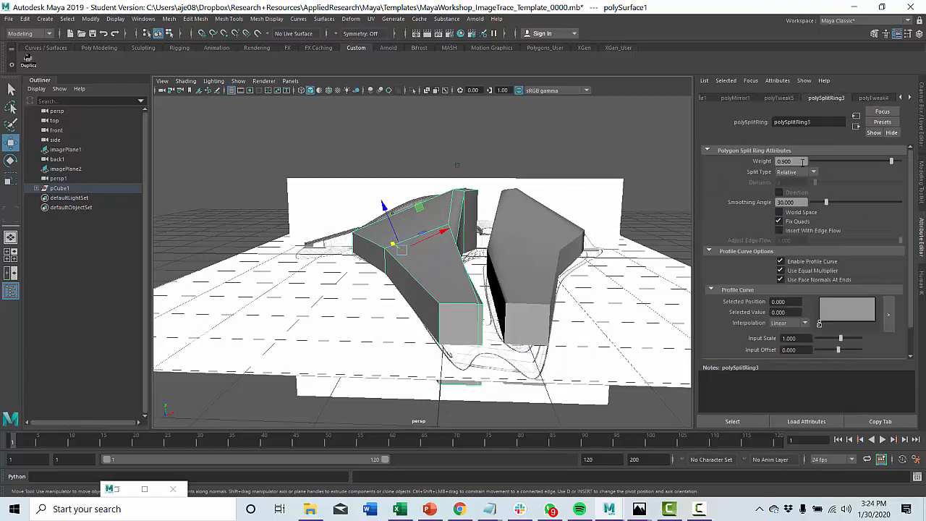
{"action": "right_click", "coordinate": [803, 161]}
{"action": "left_click", "coordinate": [823, 178]}
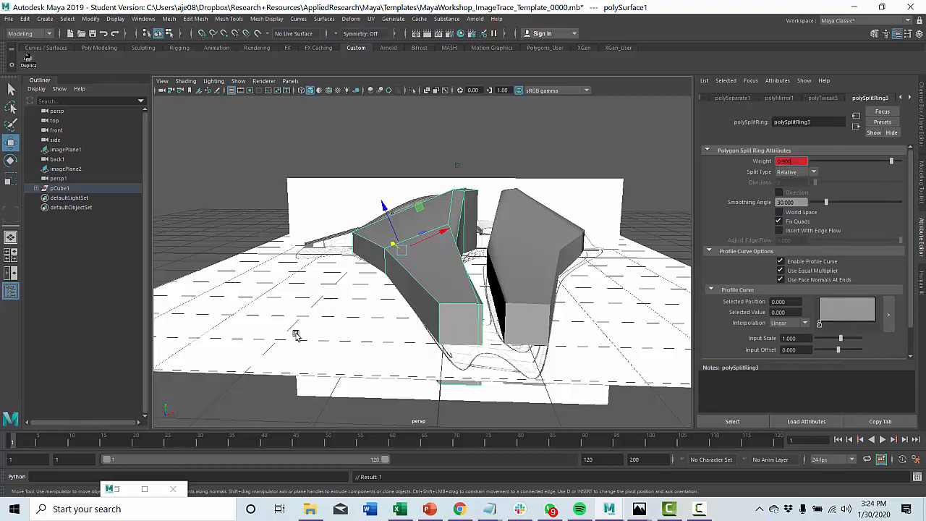
- At frame 120, set the polySplitRing3 weight to 0.1 and key it
{"action": "left_click_drag", "start_coordinate": [15, 446], "coordinate": [780, 442]}
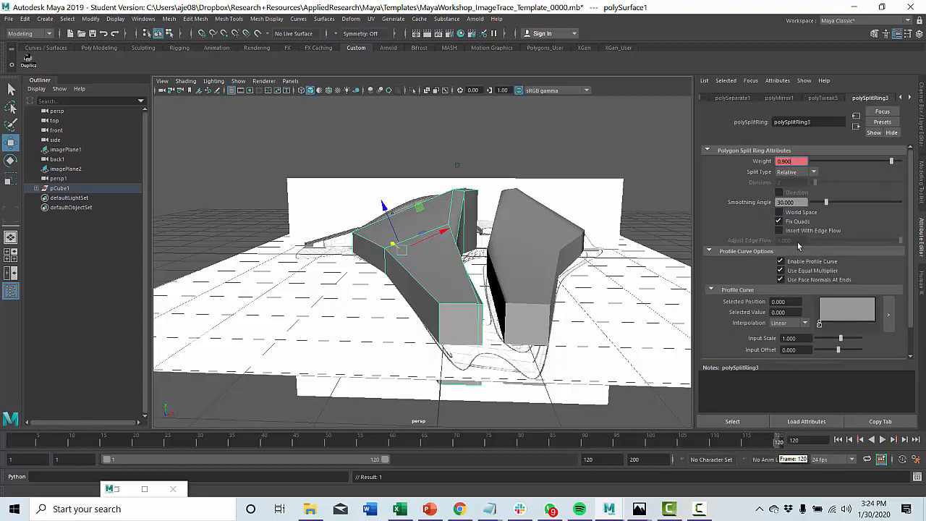
{"action": "left_click", "coordinate": [795, 161]}
{"action": "type", "text": "0.1"}
{"action": "key", "text": "Return"}
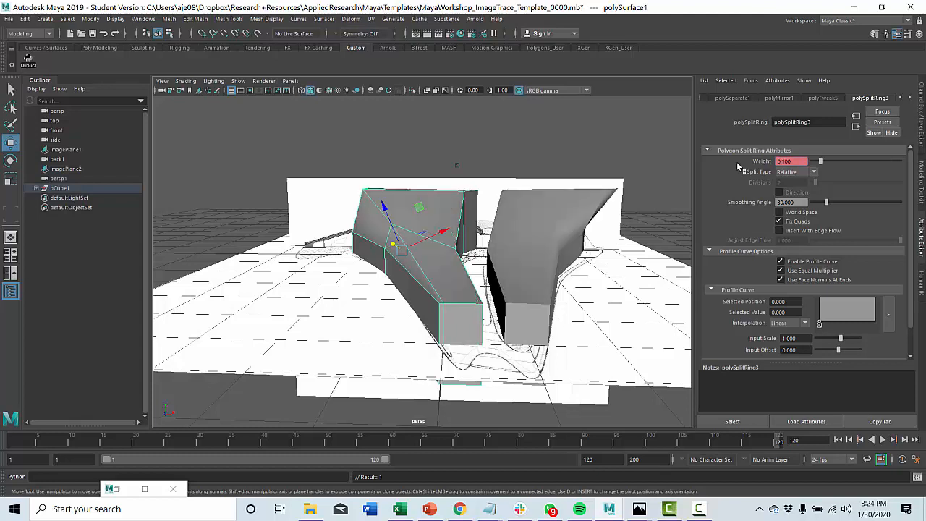
{"action": "right_click", "coordinate": [795, 164]}
{"action": "left_click", "coordinate": [807, 183]}
- Play the edge loop weight animation twice, stopping it each time
{"action": "left_click", "coordinate": [883, 440]}
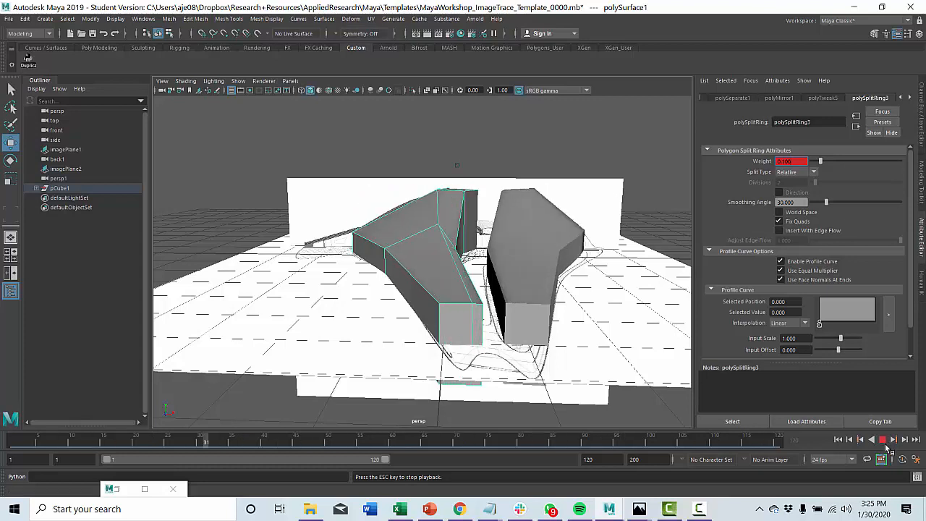
{"action": "left_click", "coordinate": [884, 440]}
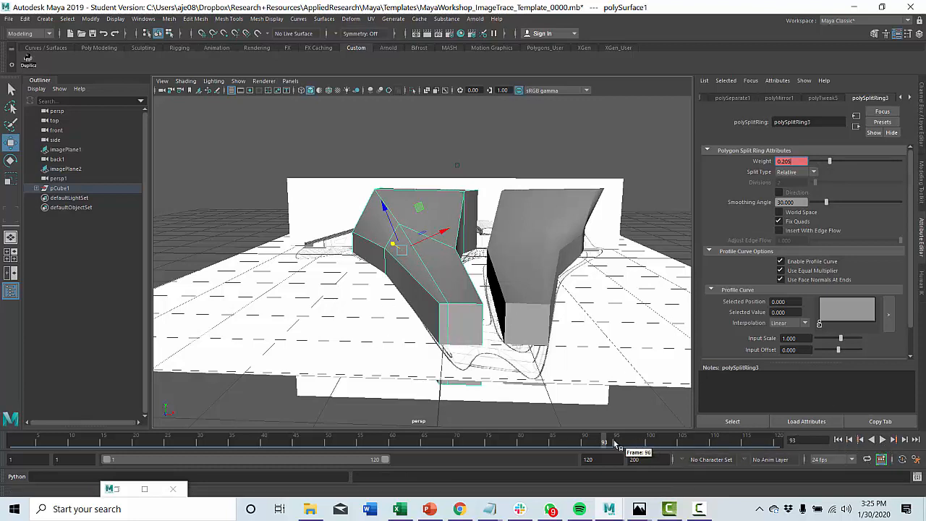
{"action": "key", "text": "alt+v"}
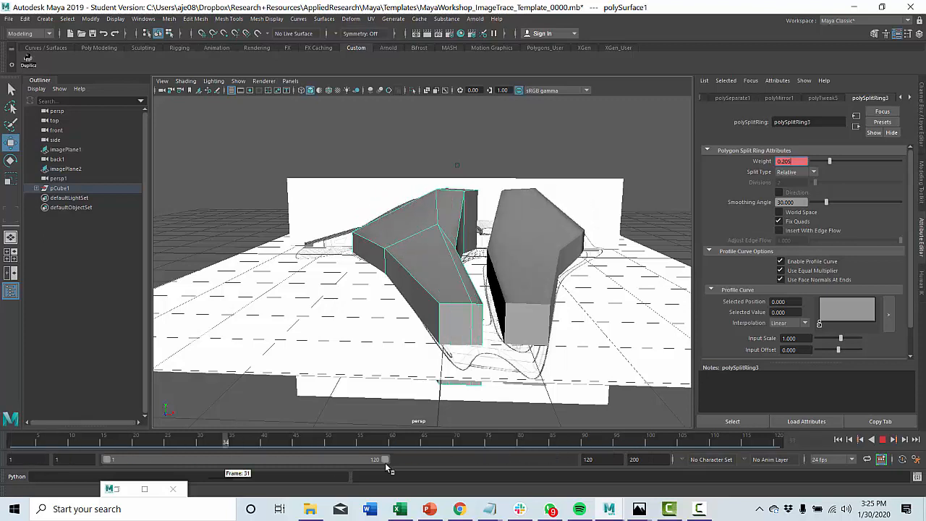
{"action": "key", "text": "alt+v"}
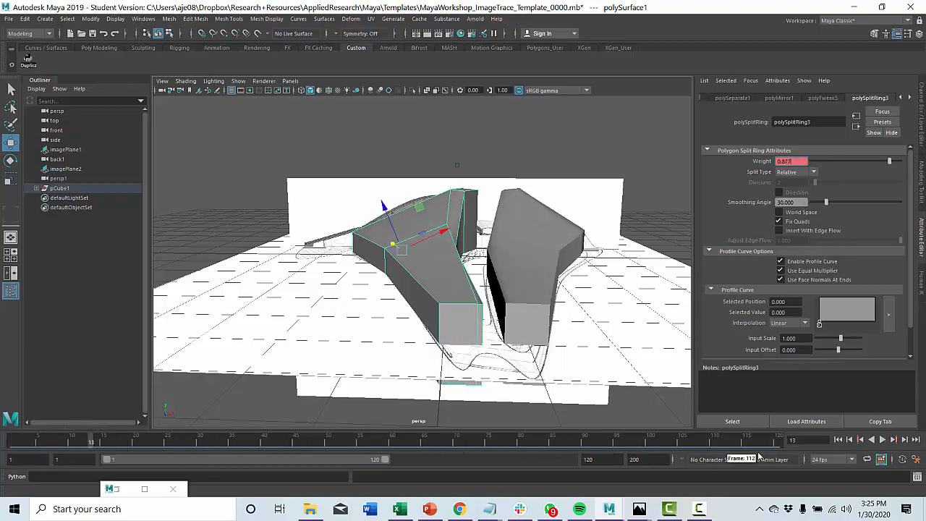
- Look through the available animation frame rates, including those in the Time Slider preferences
{"action": "left_click", "coordinate": [853, 461]}
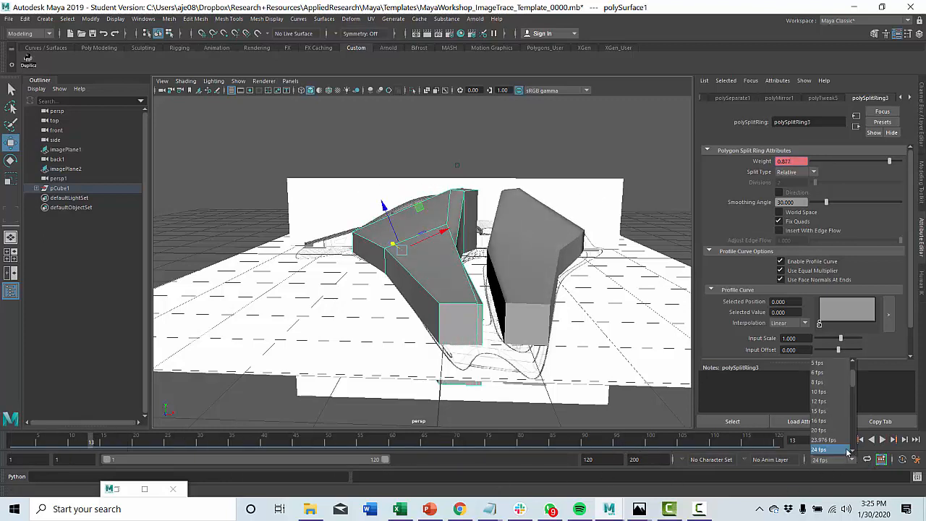
{"action": "scroll", "coordinate": [842, 452], "scroll_direction": "down", "scroll_amount": 3}
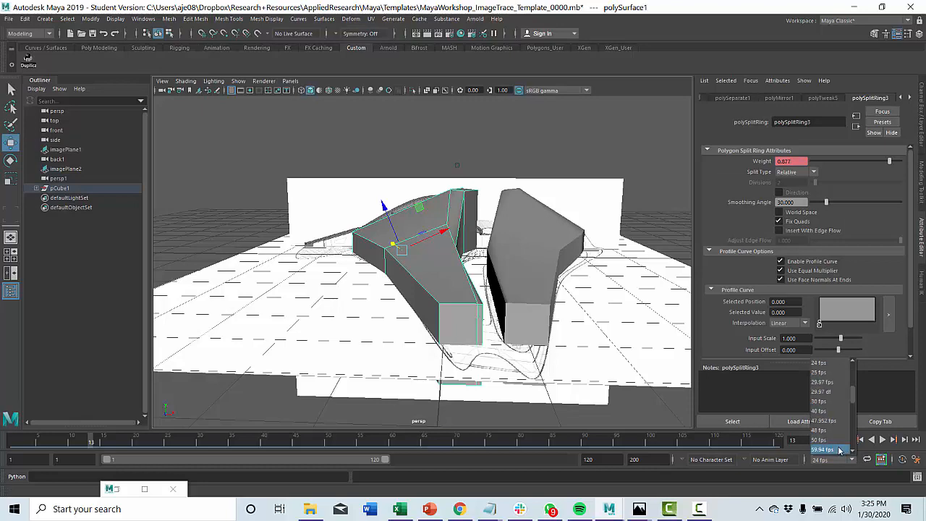
{"action": "left_click", "coordinate": [917, 463]}
{"action": "left_click", "coordinate": [918, 461]}
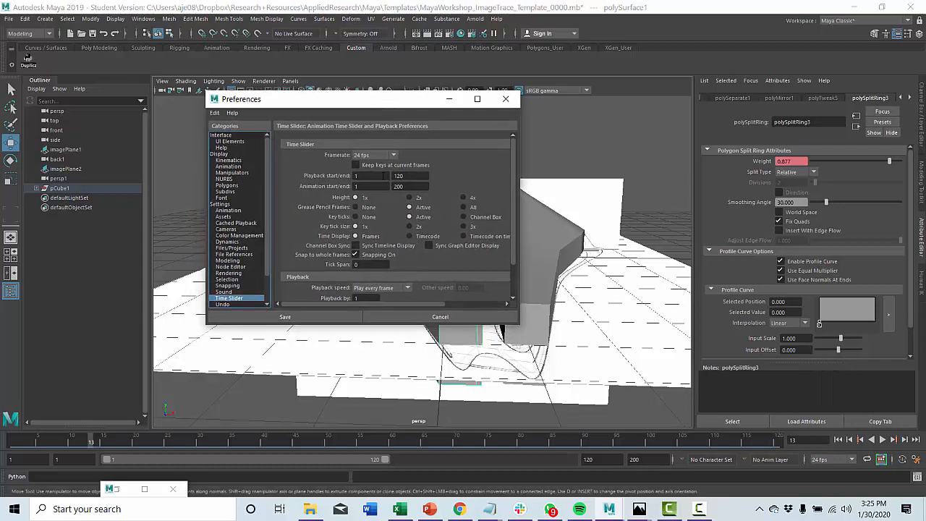
{"action": "left_click", "coordinate": [395, 154]}
{"action": "scroll", "coordinate": [375, 190], "scroll_direction": "down", "scroll_amount": 5}
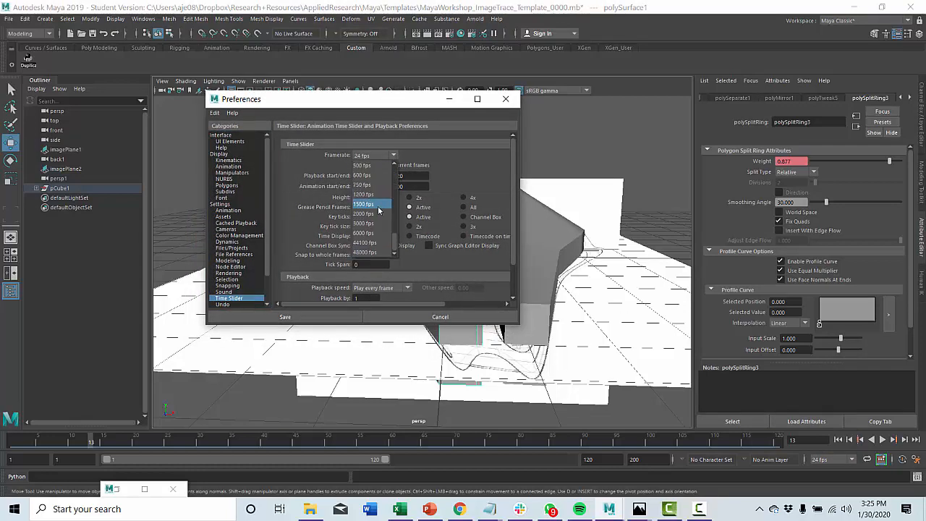
{"action": "scroll", "coordinate": [380, 210], "scroll_direction": "up", "scroll_amount": 12}
{"action": "left_click", "coordinate": [473, 145]}
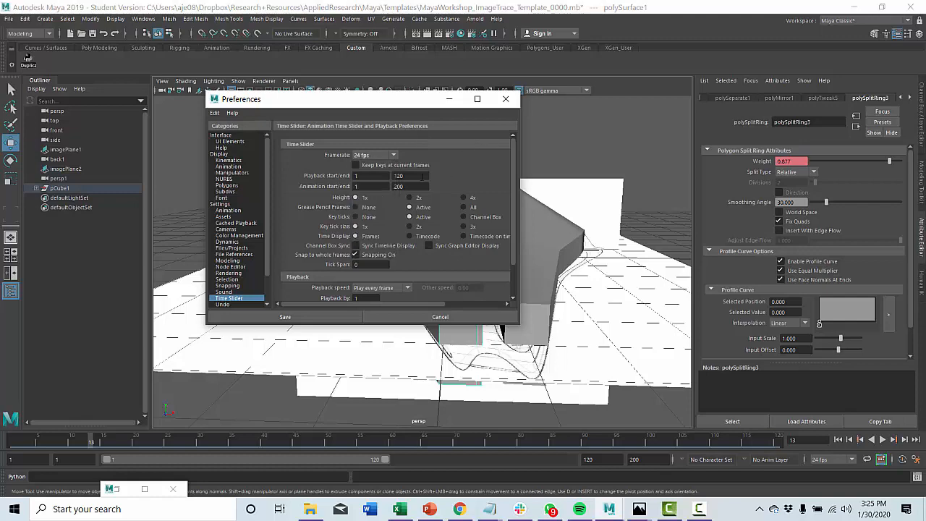
- Set the Time Slider playback speed to 24 fps x 1, save the preferences, and replay the animation
{"action": "left_click", "coordinate": [228, 210]}
{"action": "scroll", "coordinate": [352, 221], "scroll_direction": "down", "scroll_amount": 10}
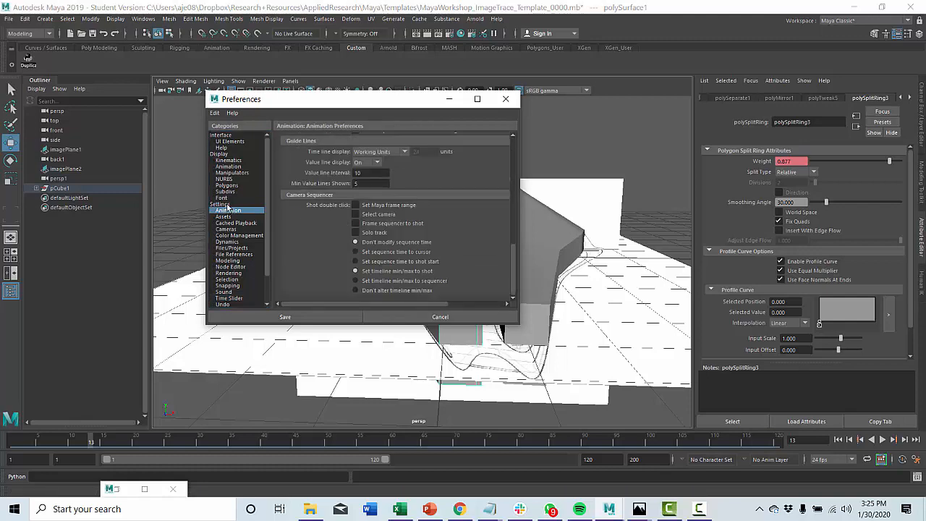
{"action": "left_click", "coordinate": [222, 204]}
{"action": "left_click", "coordinate": [228, 299]}
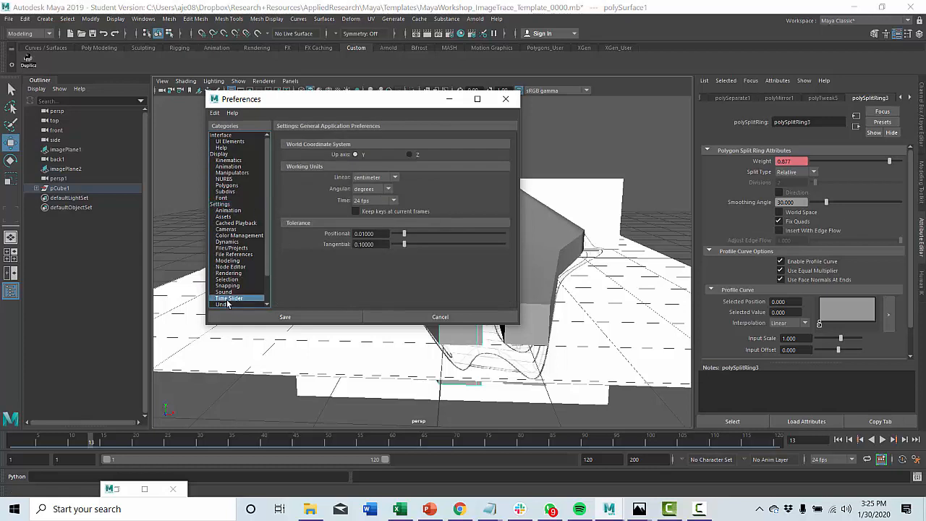
{"action": "scroll", "coordinate": [394, 257], "scroll_direction": "down", "scroll_amount": 2}
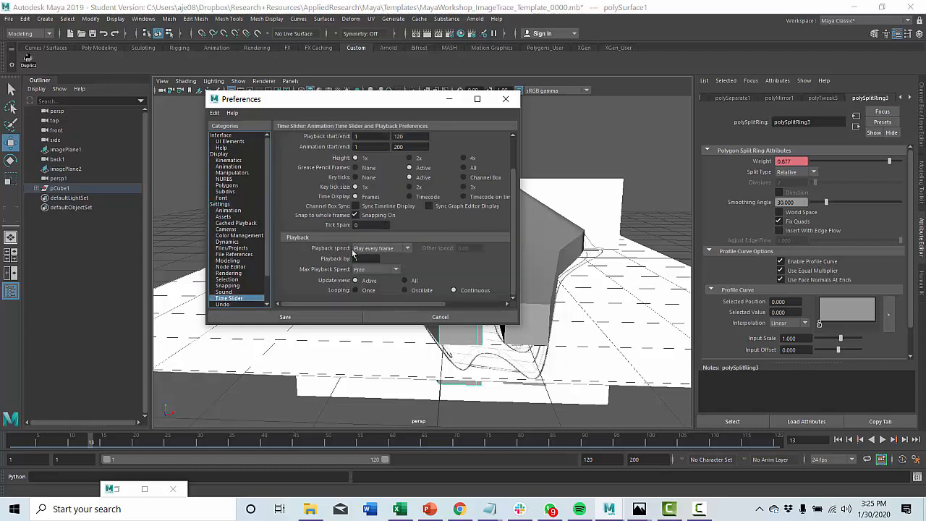
{"action": "left_click", "coordinate": [394, 249]}
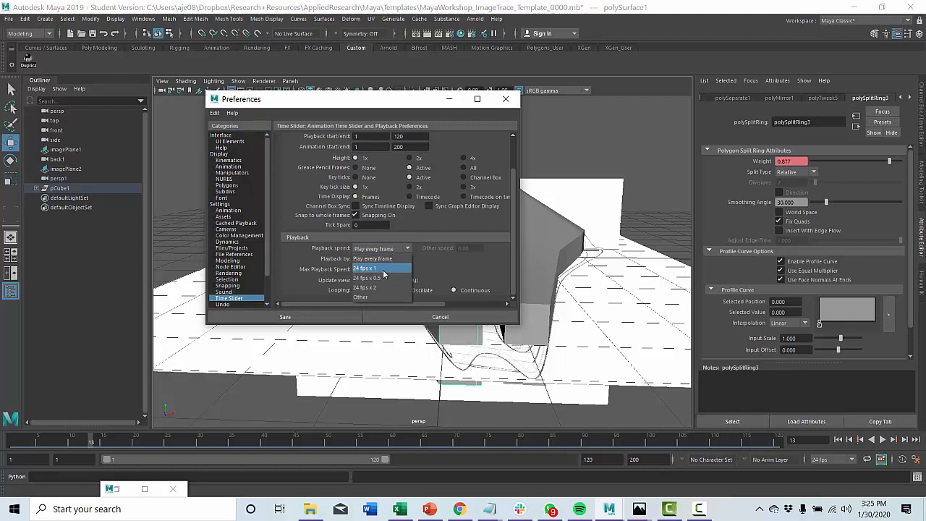
{"action": "left_click", "coordinate": [387, 271]}
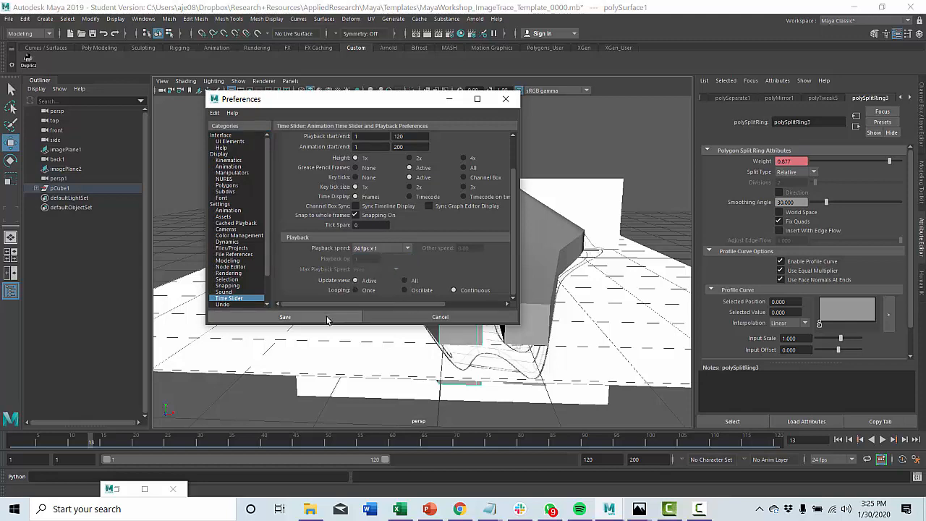
{"action": "left_click", "coordinate": [327, 318]}
{"action": "left_click", "coordinate": [883, 440]}
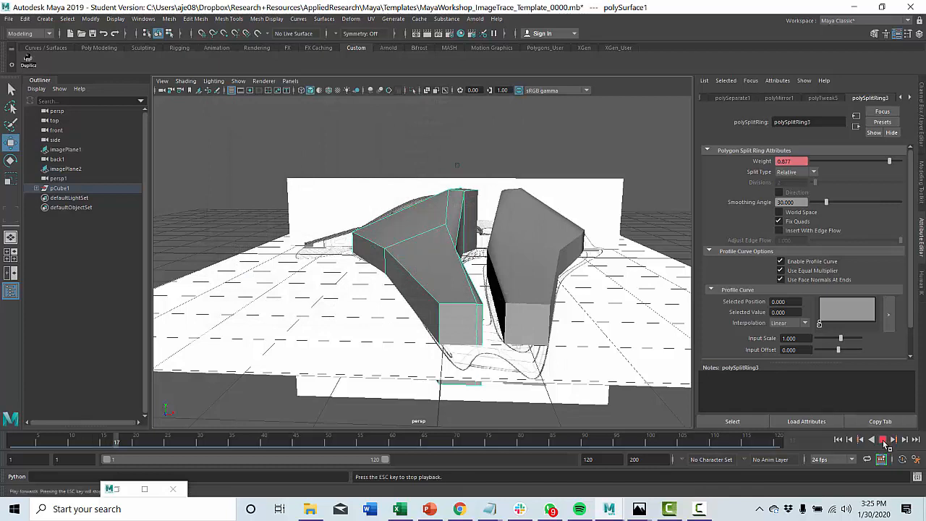